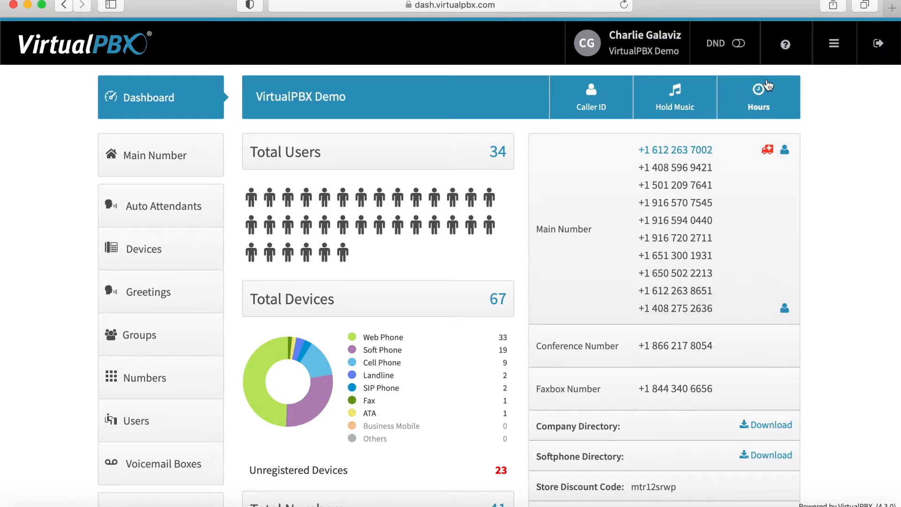
Step: Open ACD Queues Pro and begin an agent session
click(824, 50)
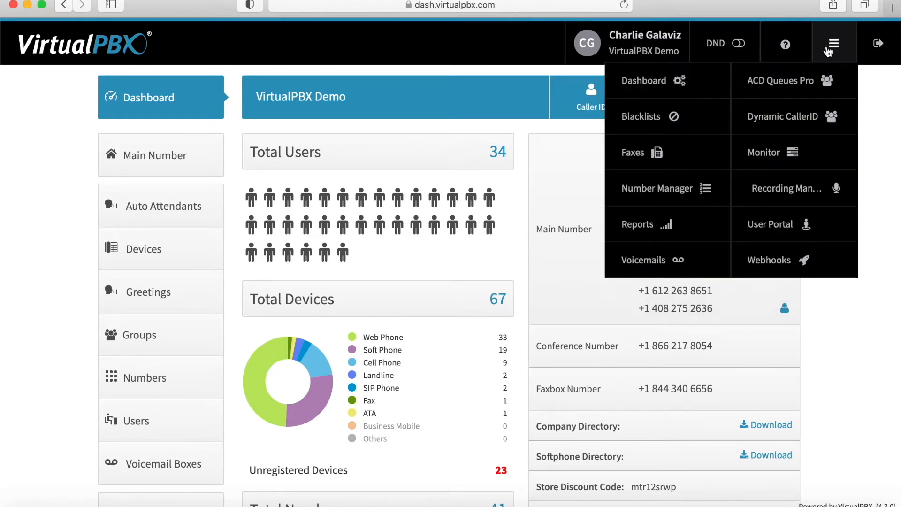
click(805, 84)
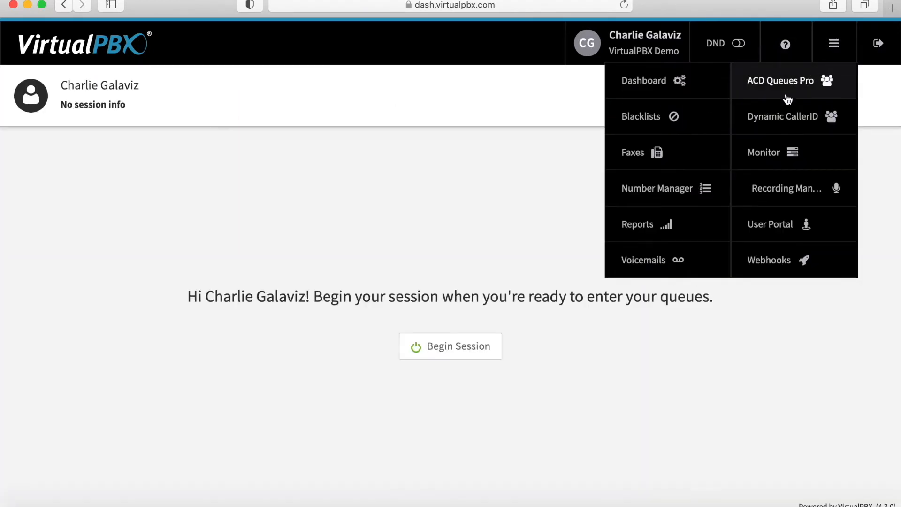
click(483, 351)
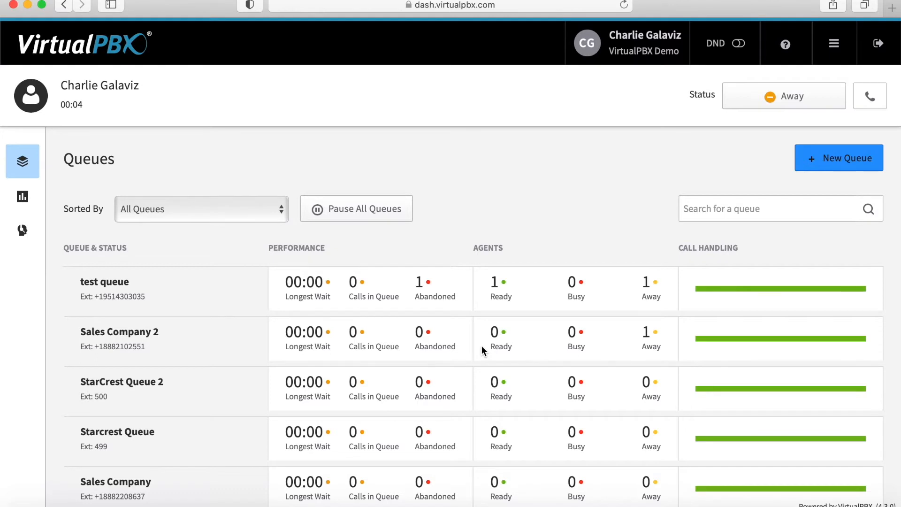
Step: Open member management for the call center and add Test Agent4 as a call center member
click(22, 231)
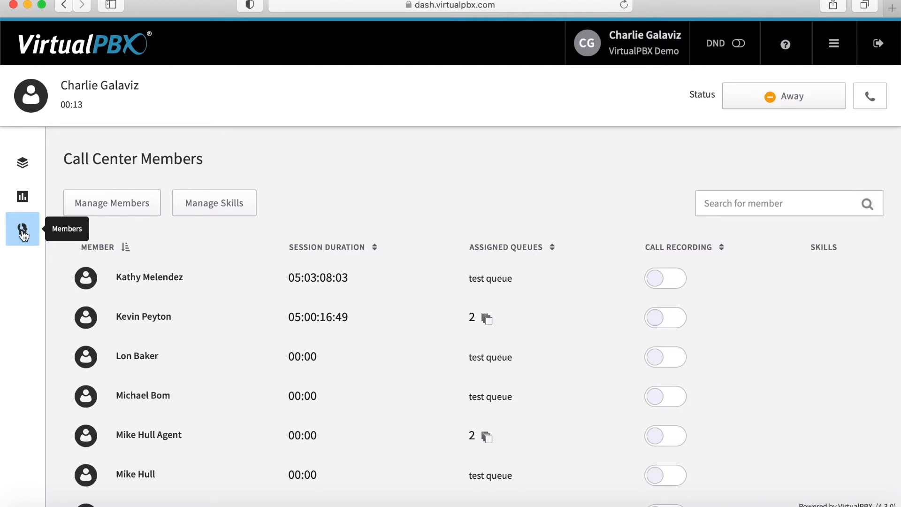
click(83, 208)
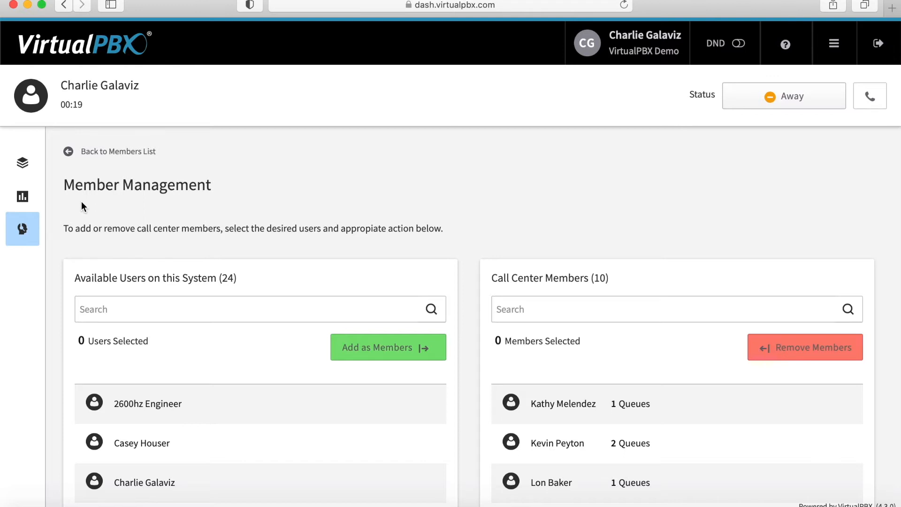
scroll(81, 205, down, 5)
scroll(99, 315, down, 1)
scroll(99, 316, down, 8)
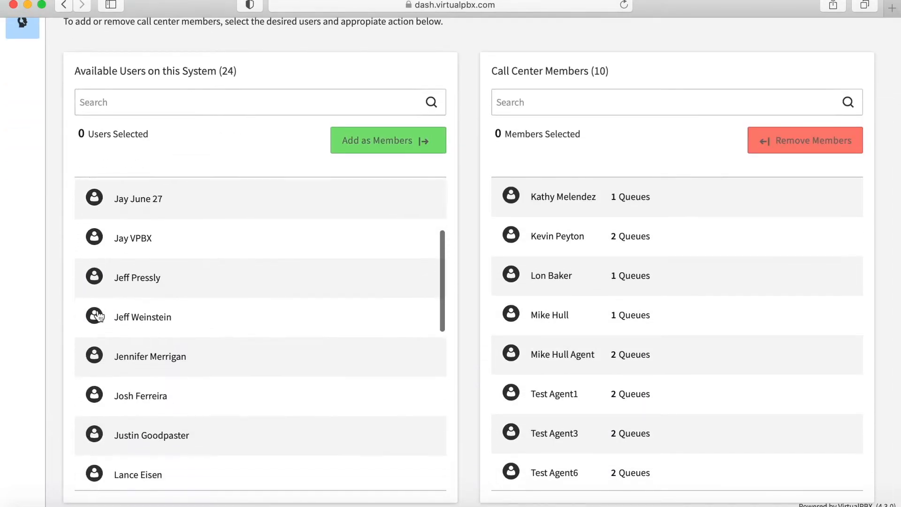
scroll(99, 316, down, 4)
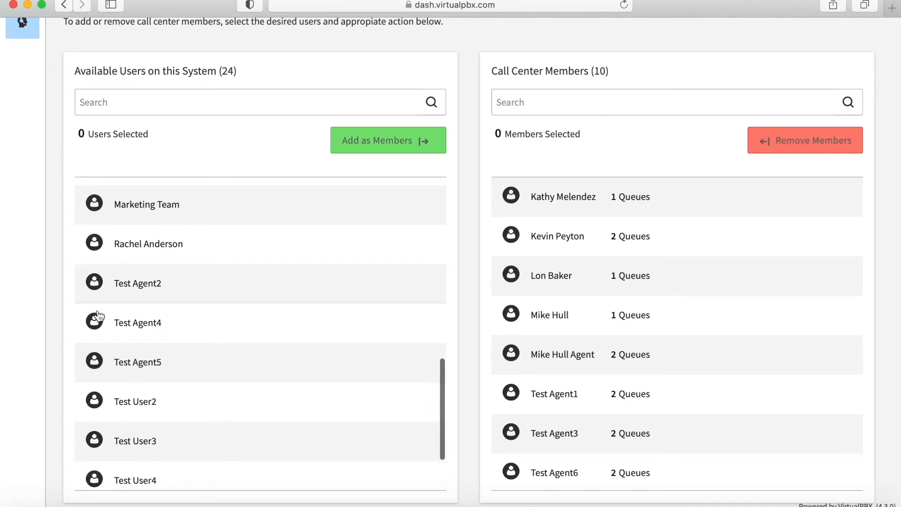
click(143, 327)
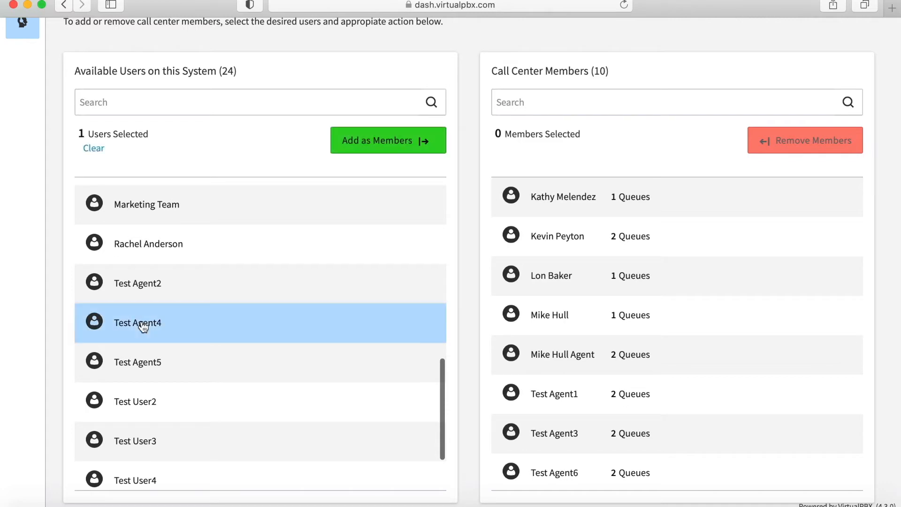
click(360, 149)
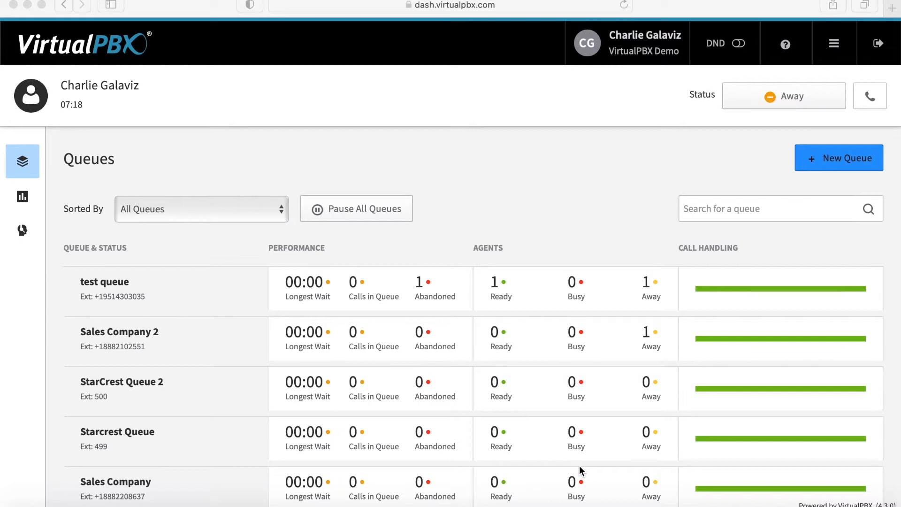
Step: Start a new queue from the Queues overview and name it Product Support
click(19, 165)
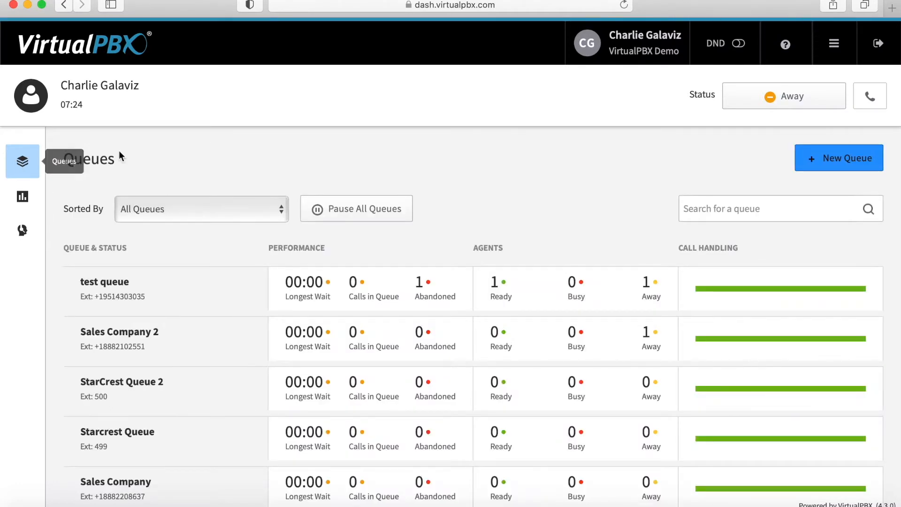
click(827, 163)
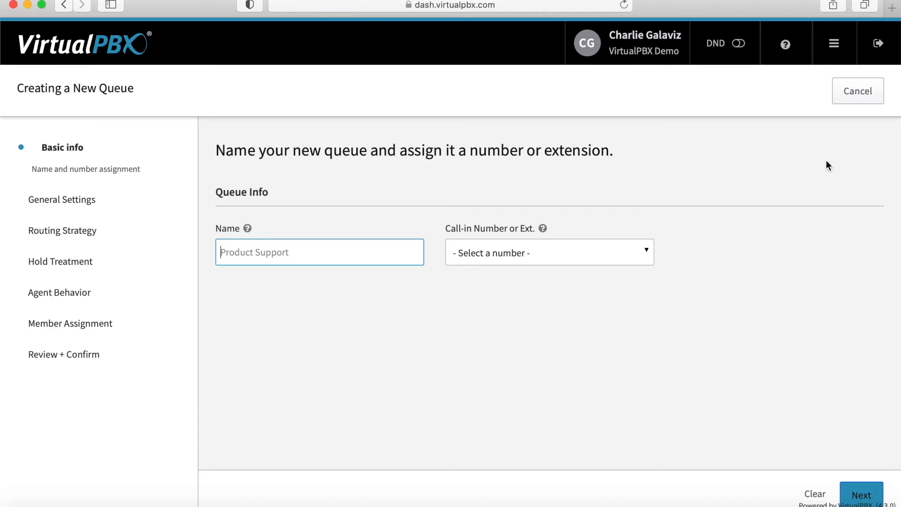
text(Product S)
text(upport)
Step: Examine the spare number and new number purchase options for the queue's call-in number
click(645, 252)
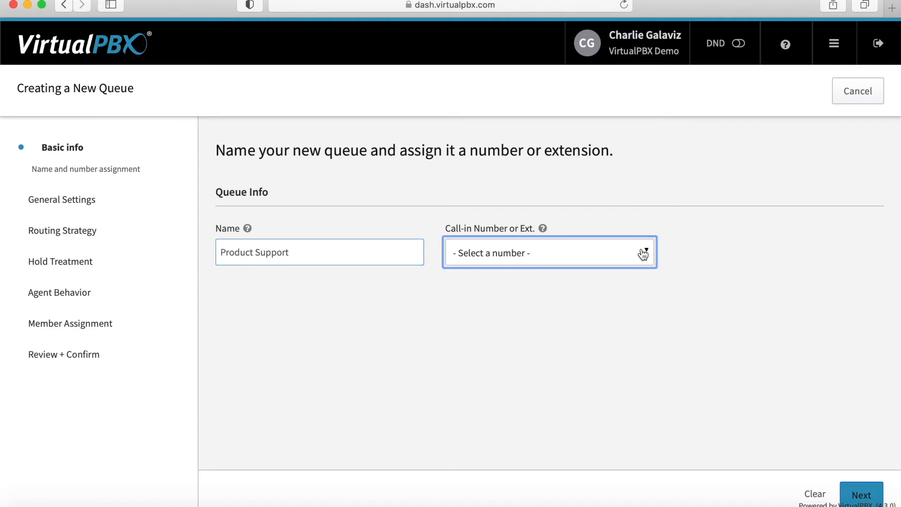
click(612, 281)
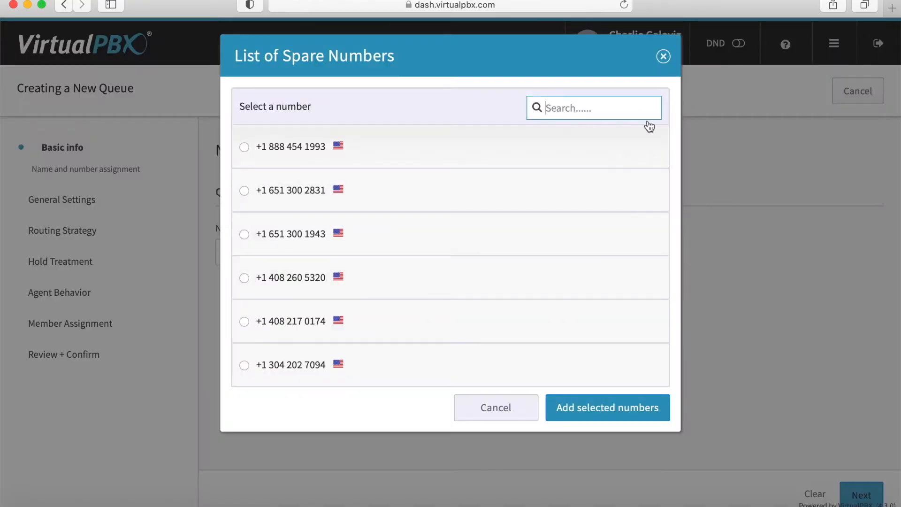
click(663, 56)
click(627, 241)
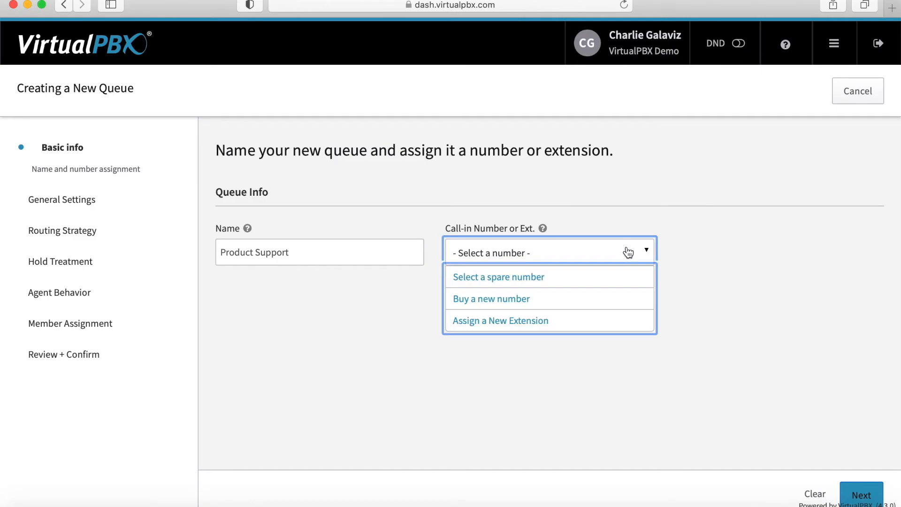
click(599, 300)
click(644, 57)
Step: Assign the new extension 767 as the queue's call-in number and continue to the general settings
click(633, 253)
click(595, 319)
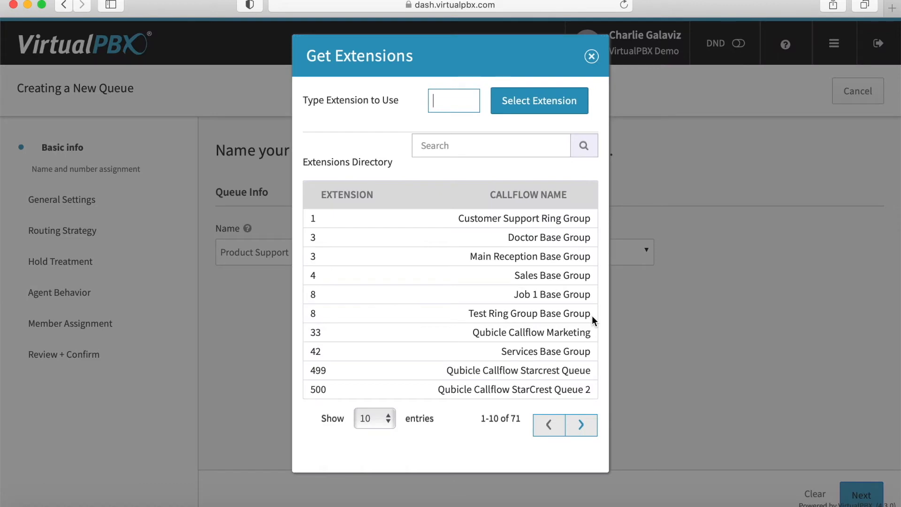
text(767)
click(542, 101)
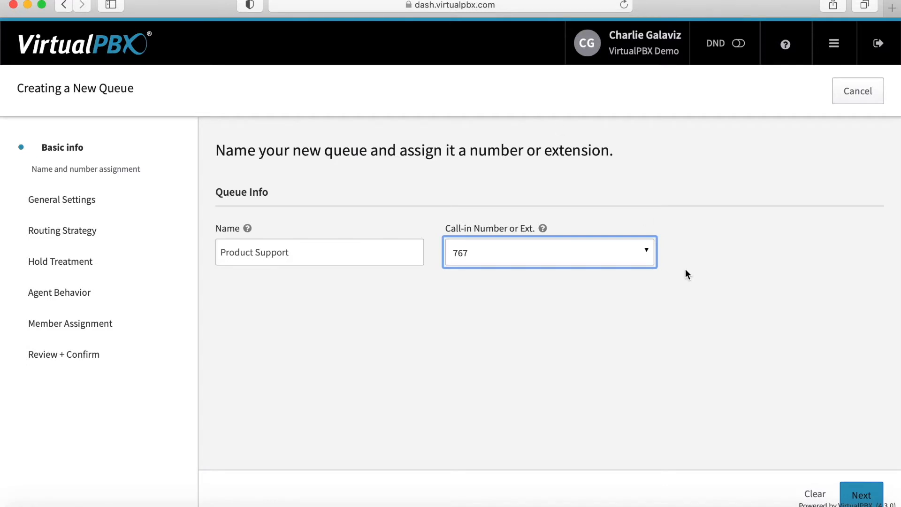
click(861, 494)
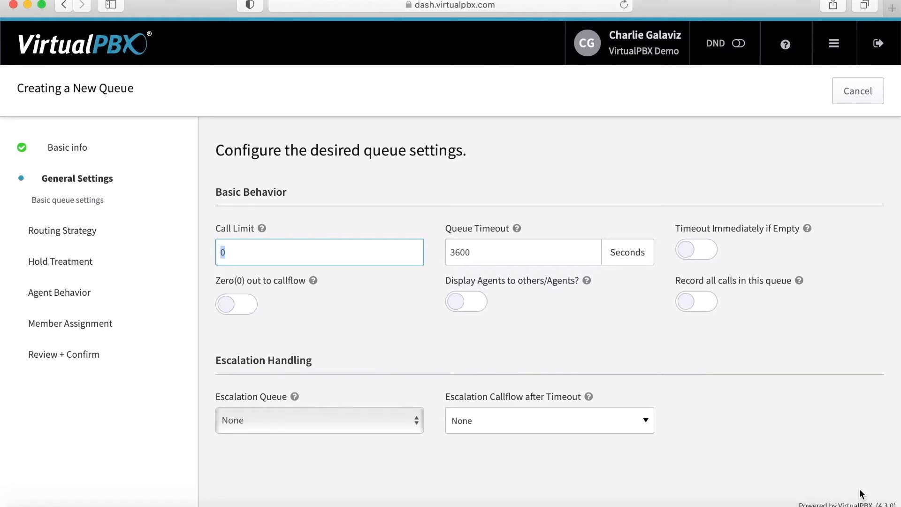
Step: Accept the default general settings and the Round Robin routing strategy for the queue
scroll(862, 494, down, 3)
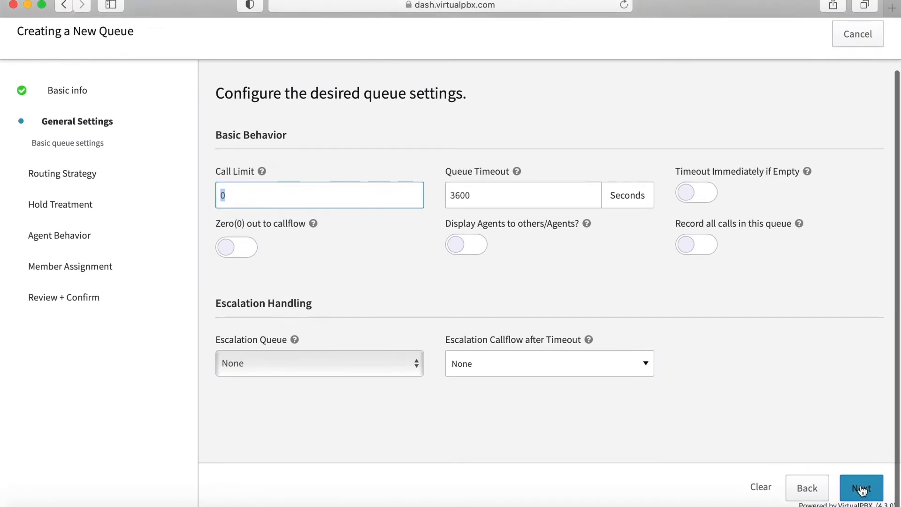
click(862, 489)
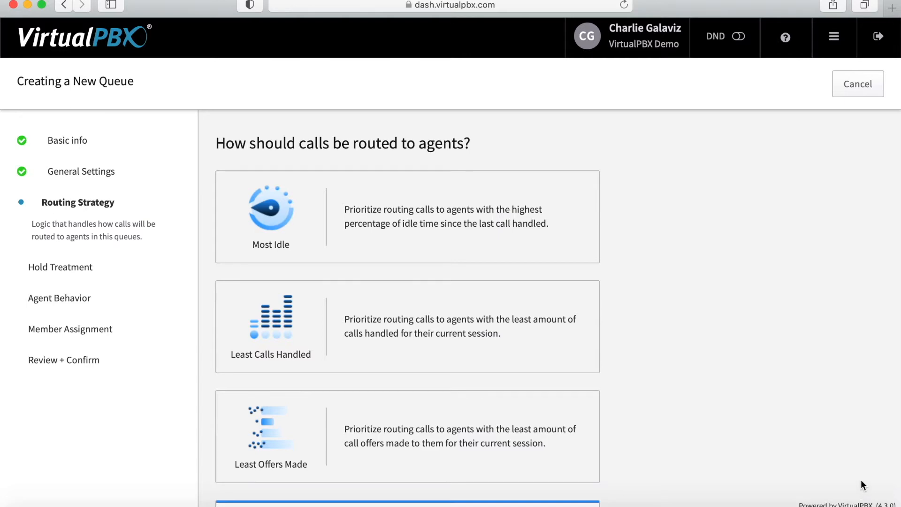
scroll(860, 481, down, 10)
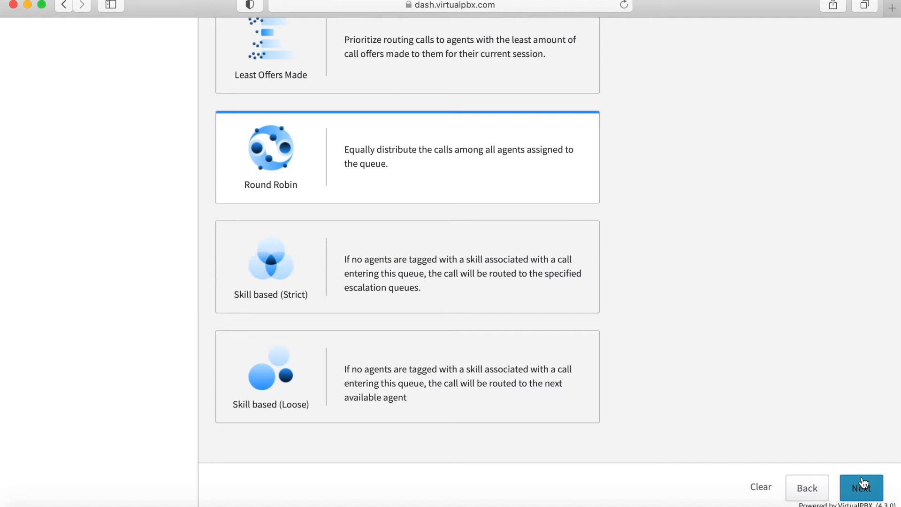
click(862, 483)
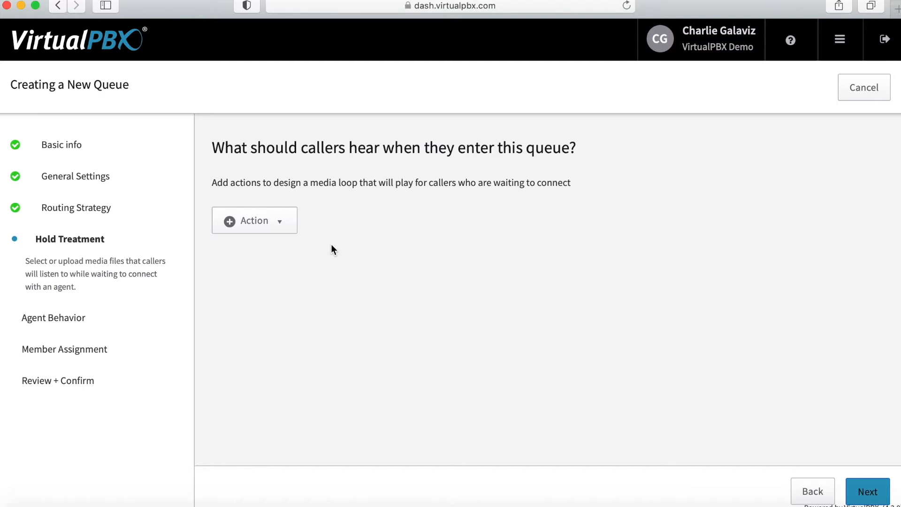
Step: Add Announce Position to the hold treatment, followed by a Play Media File action using Don't Worry Be Happy (looped 2x's).mp3
click(279, 222)
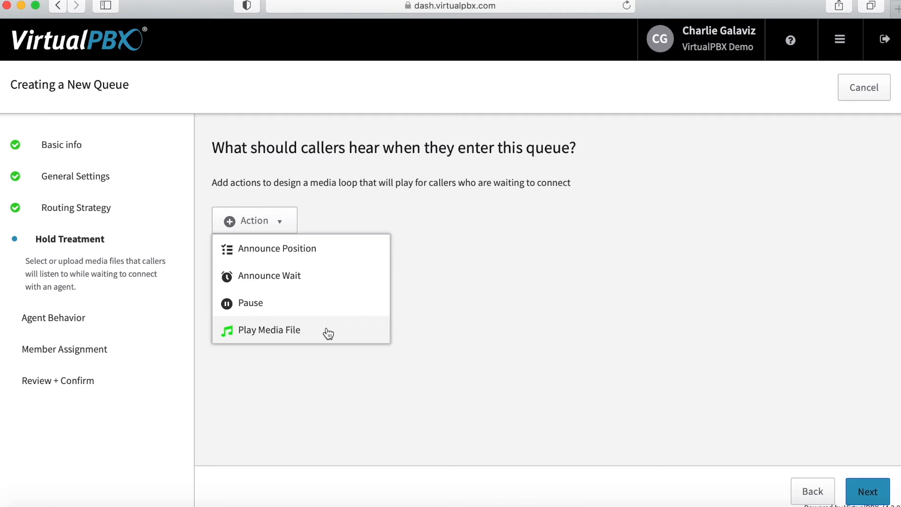
click(319, 253)
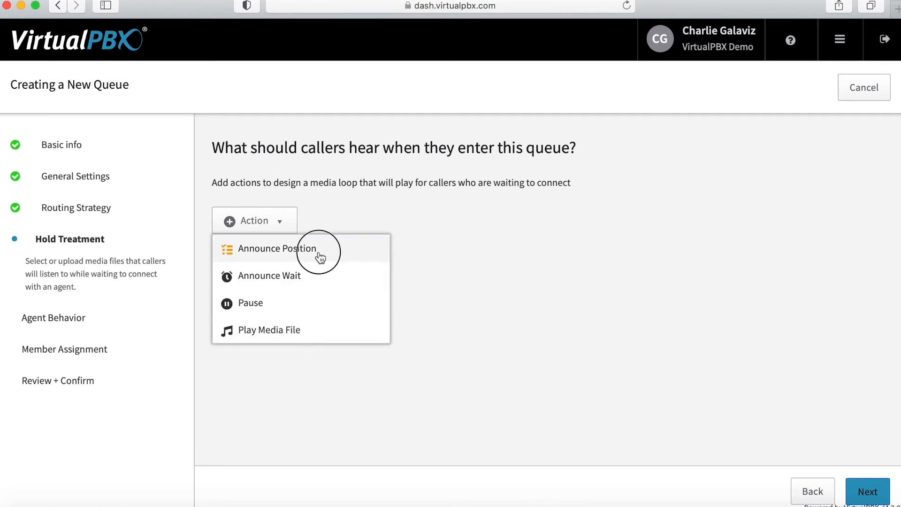
click(281, 268)
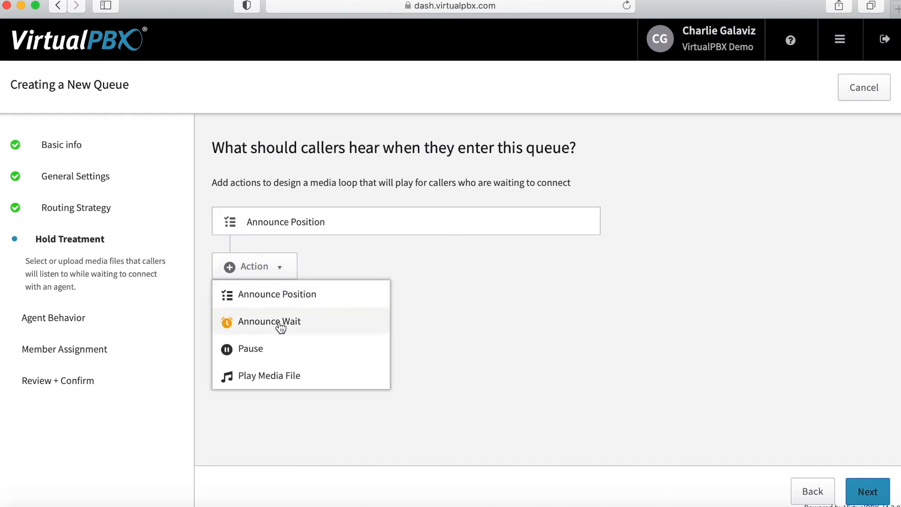
click(282, 378)
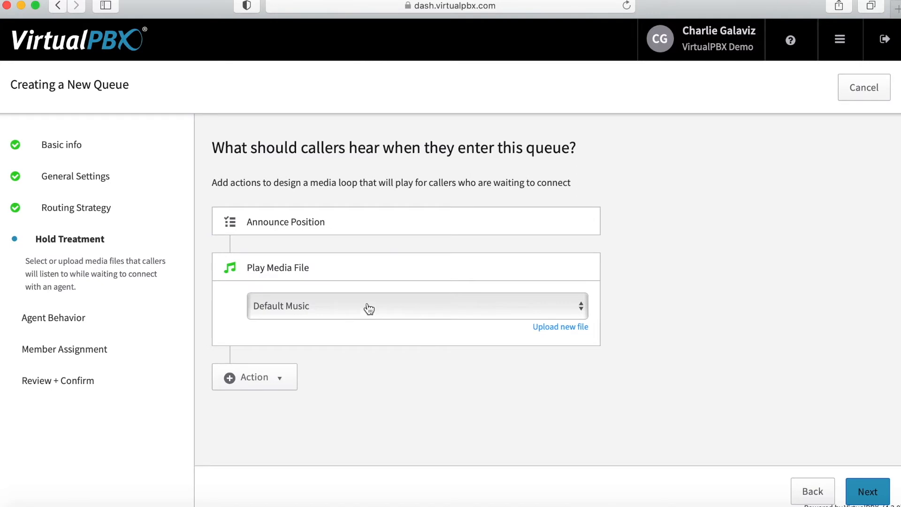
click(446, 311)
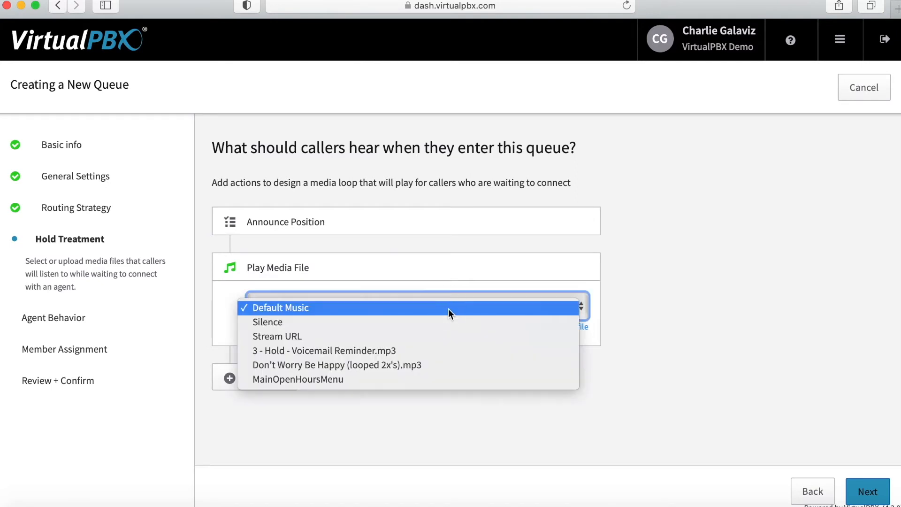
click(387, 364)
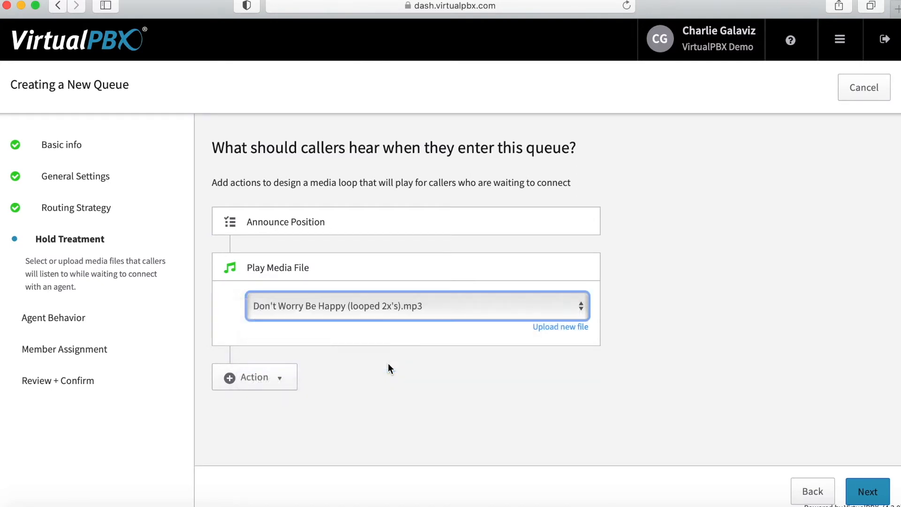
Step: Extend the hold loop with Announce Wait, a 5-second Pause and a Play Media File action using Default Music
click(283, 380)
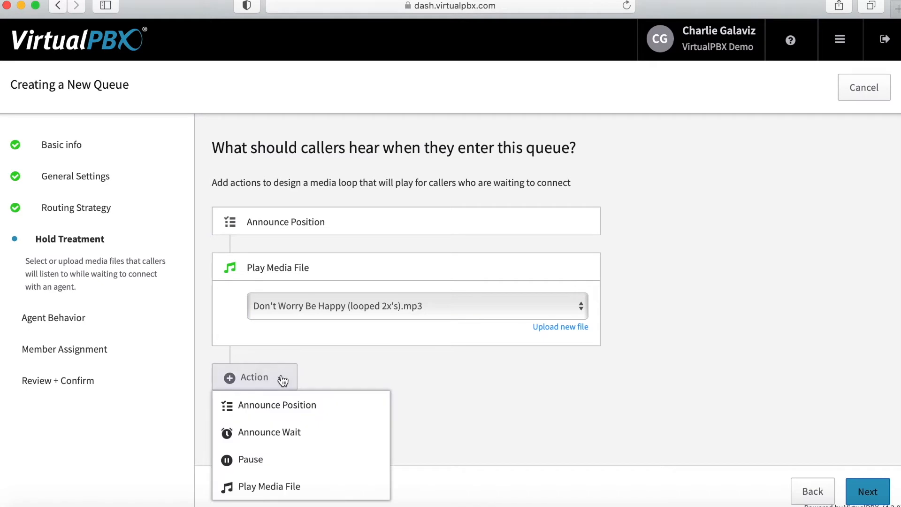
click(277, 433)
click(273, 432)
click(272, 502)
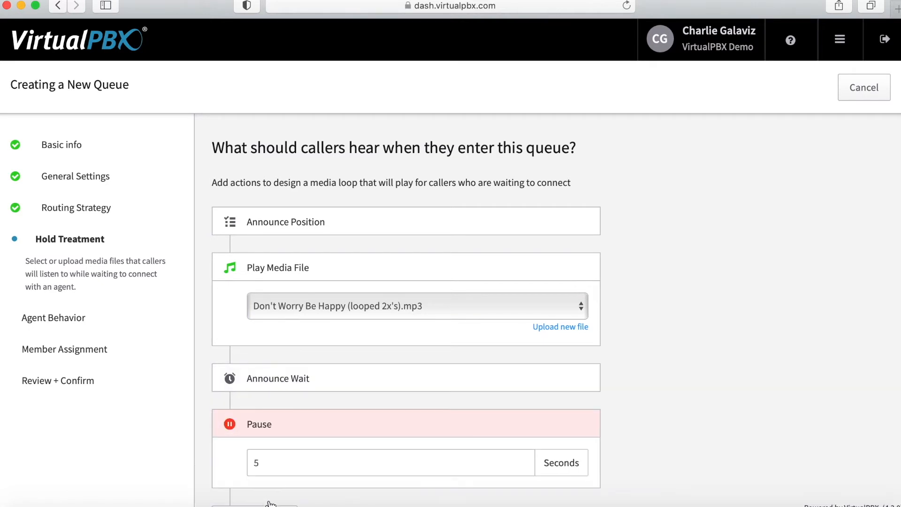
scroll(277, 479, down, 5)
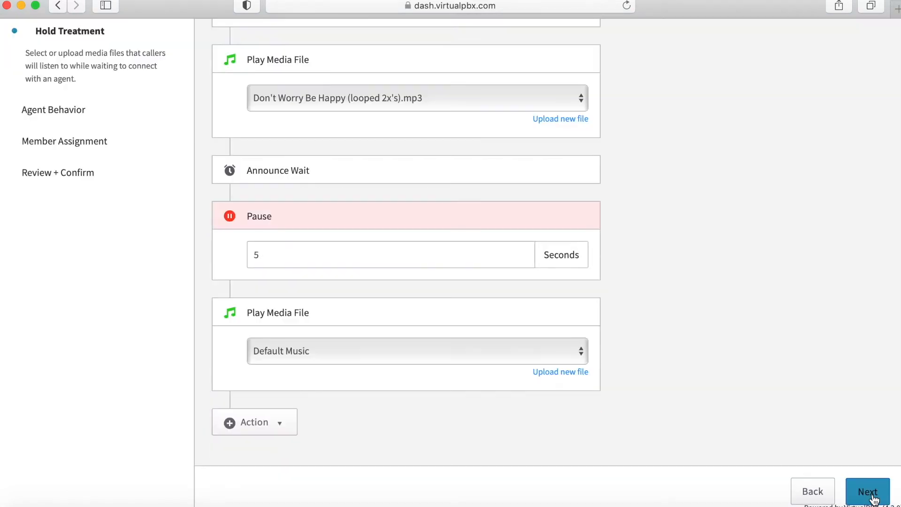
Step: Confirm the hold treatment and accept the default agent behavior with a 20-second connect timeout
click(870, 493)
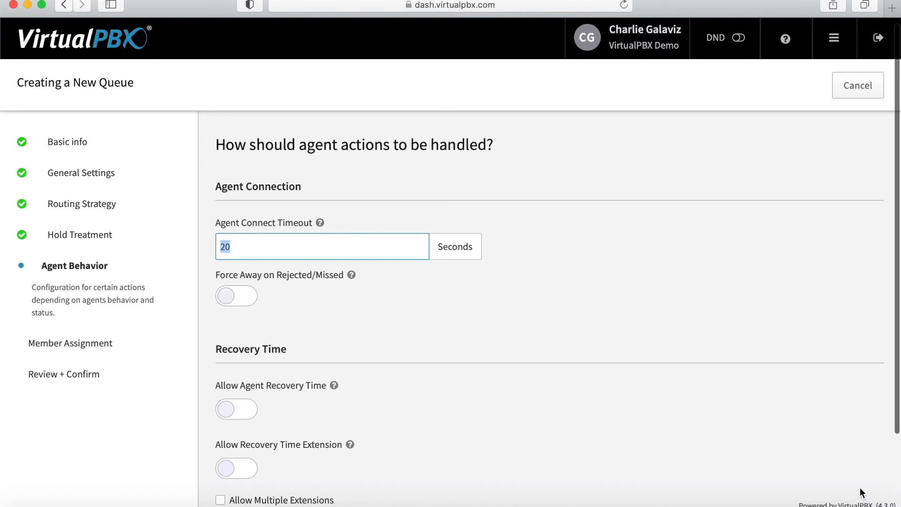
scroll(860, 491, down, 3)
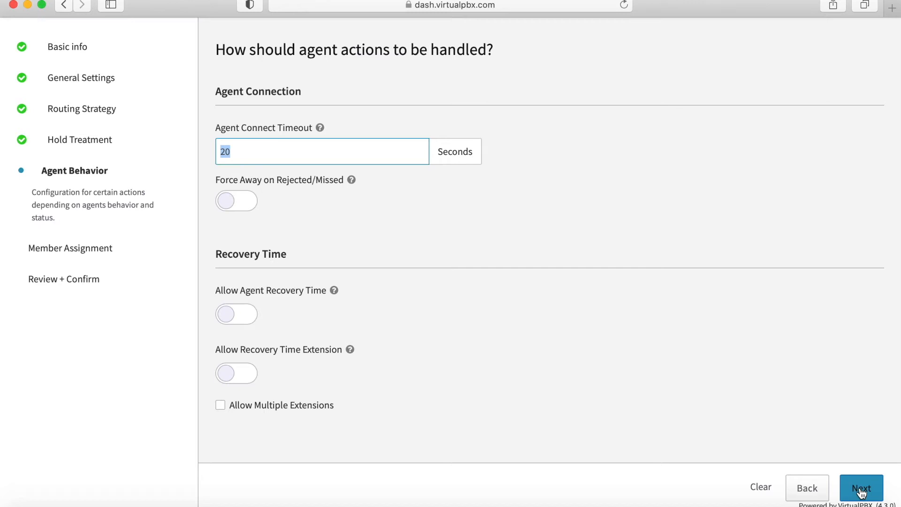
click(862, 491)
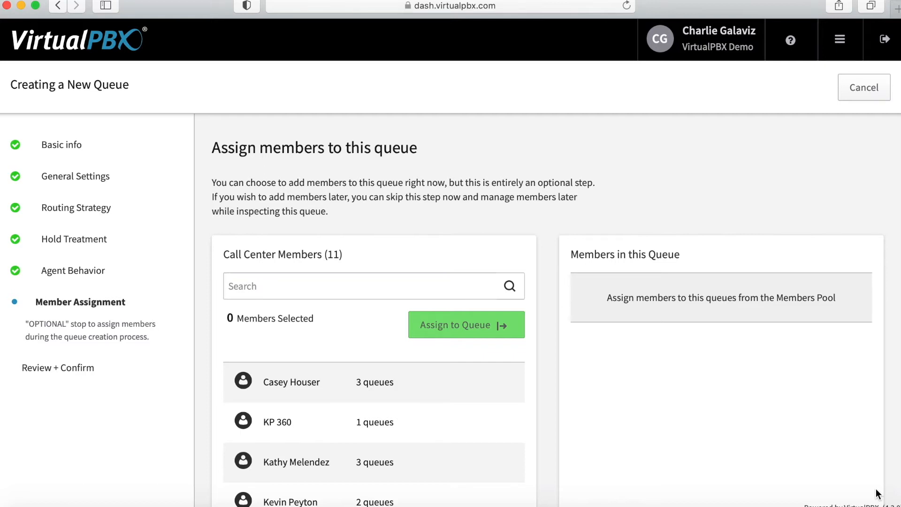
Step: Assign the first listed call center member to the queue as Agent and the second remaining member as Manager
click(440, 391)
click(469, 324)
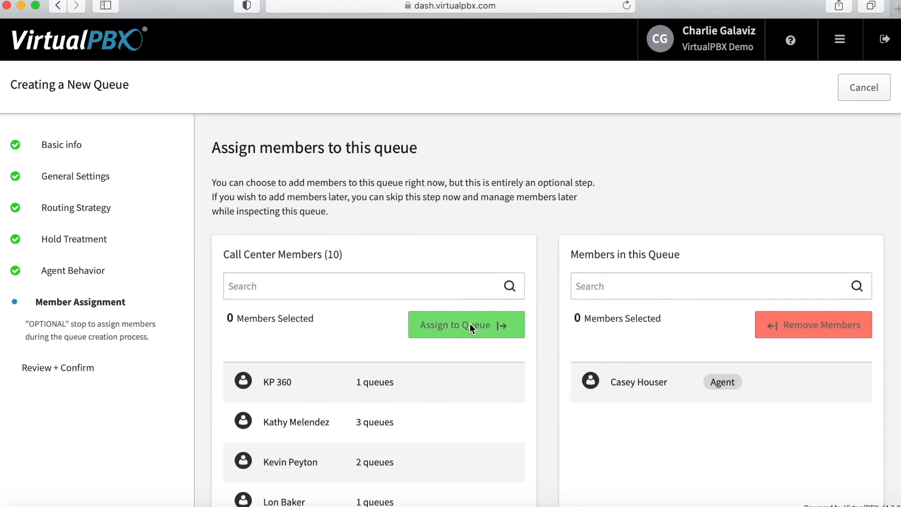
click(437, 429)
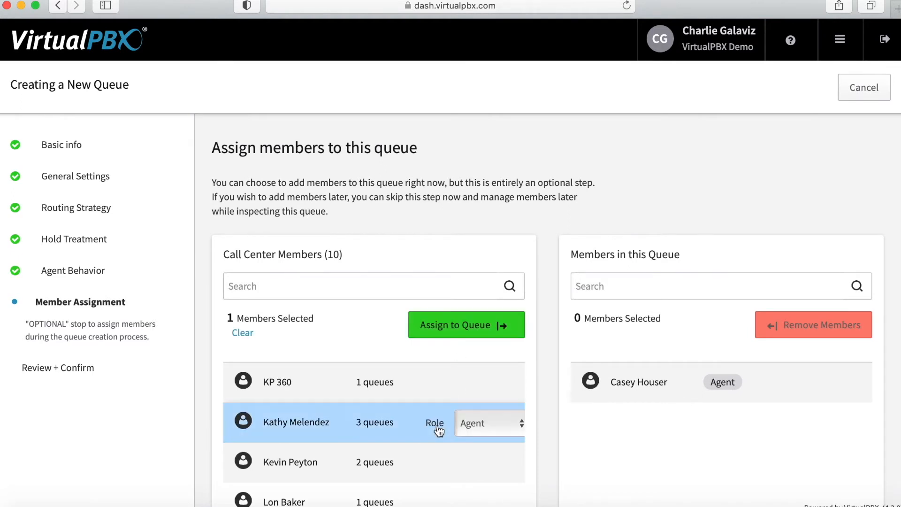
click(488, 426)
click(488, 439)
click(471, 325)
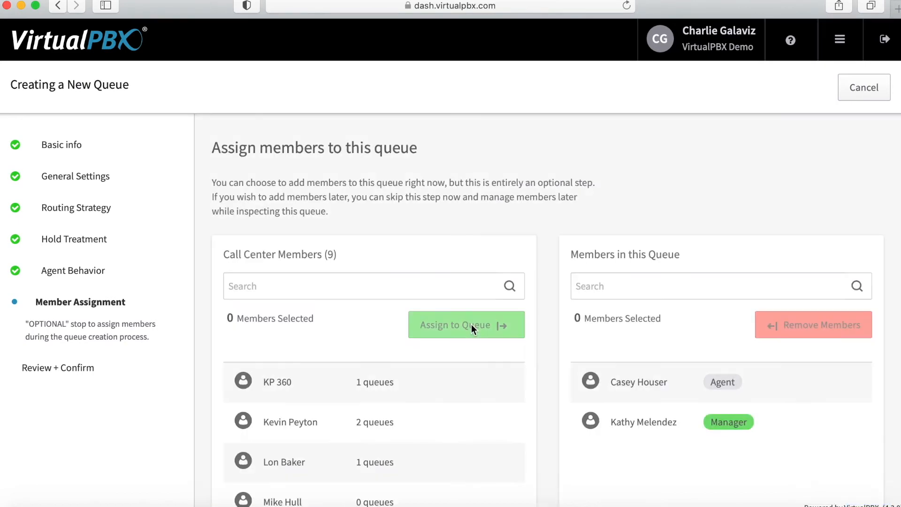
Step: Proceed to the review page, check the new queue's settings from Basic Info through Member Assignment, and create the queue
scroll(471, 325, down, 5)
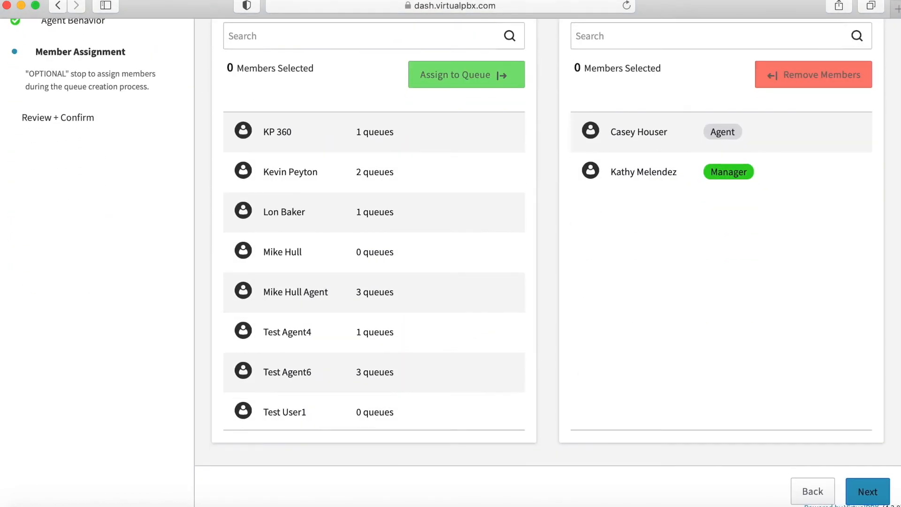
click(875, 496)
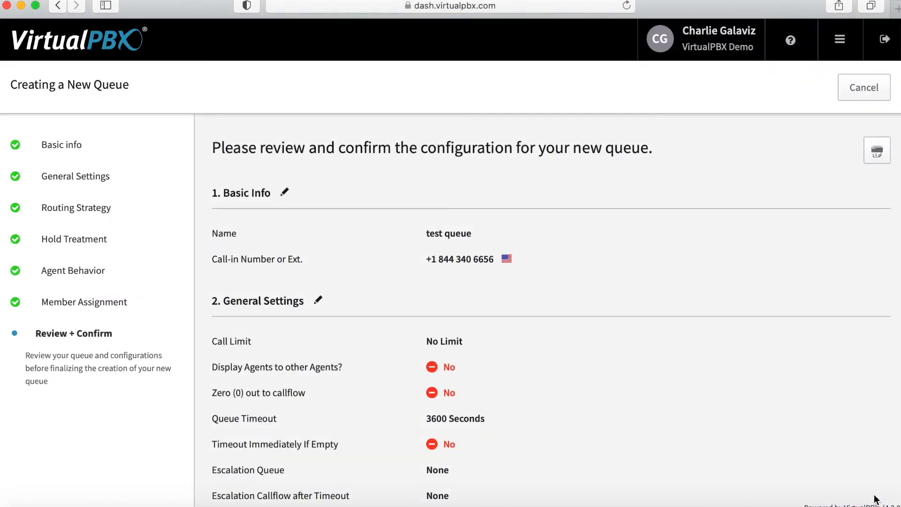
scroll(875, 499, down, 2)
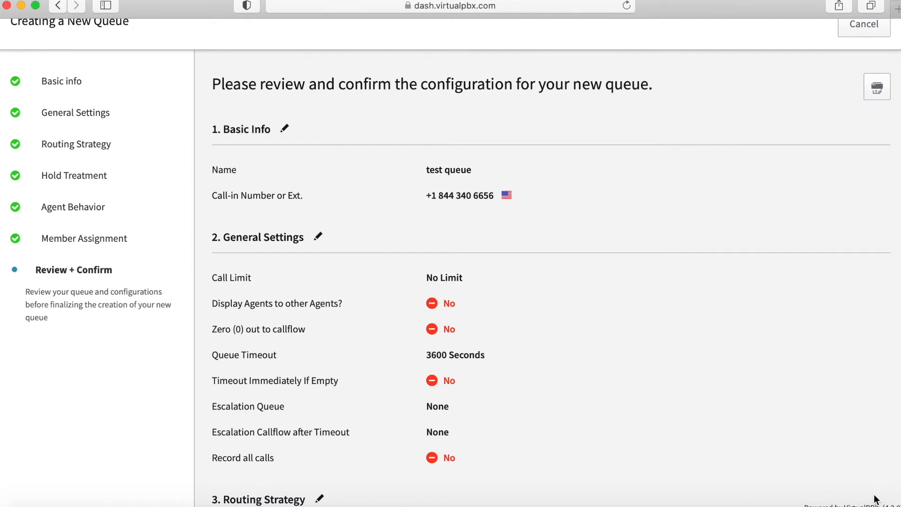
scroll(875, 498, down, 4)
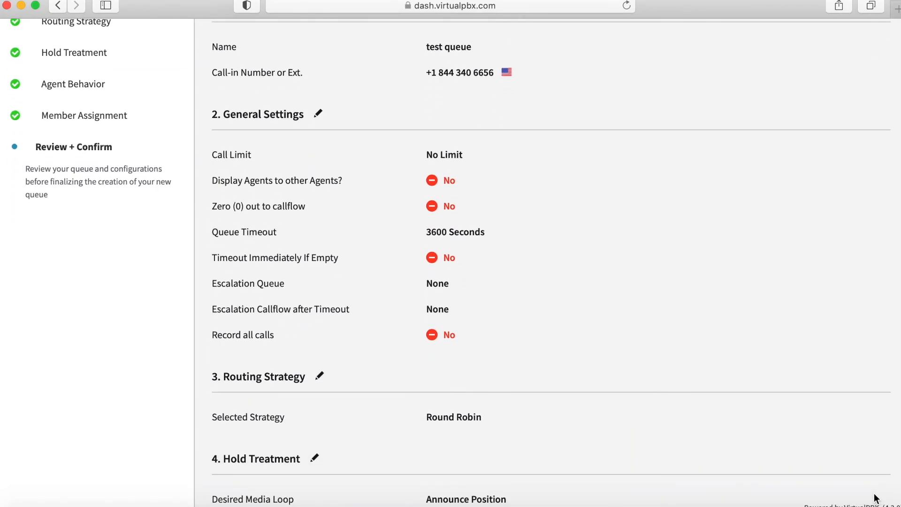
scroll(875, 498, down, 4)
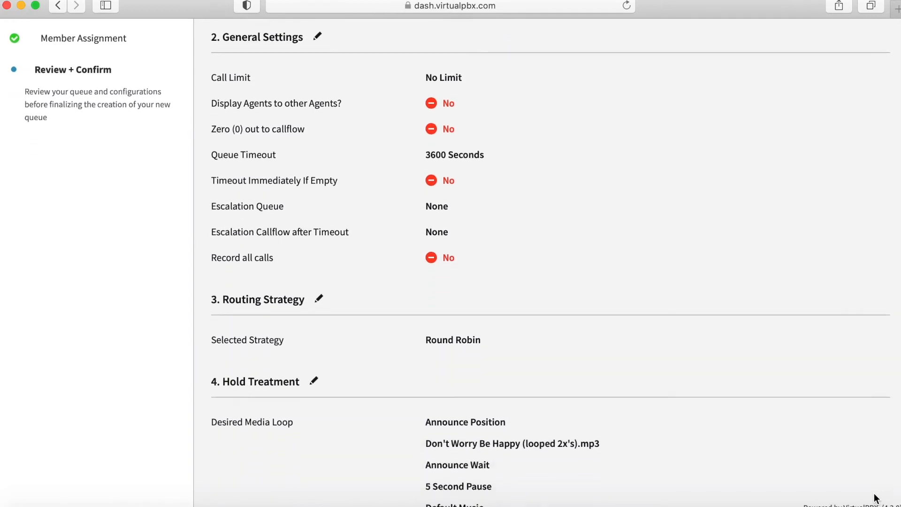
scroll(876, 499, down, 3)
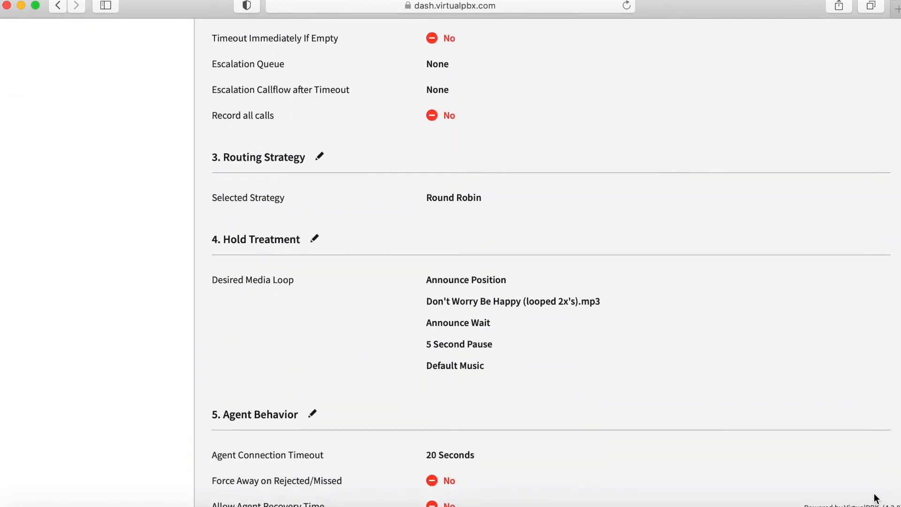
scroll(875, 499, down, 7)
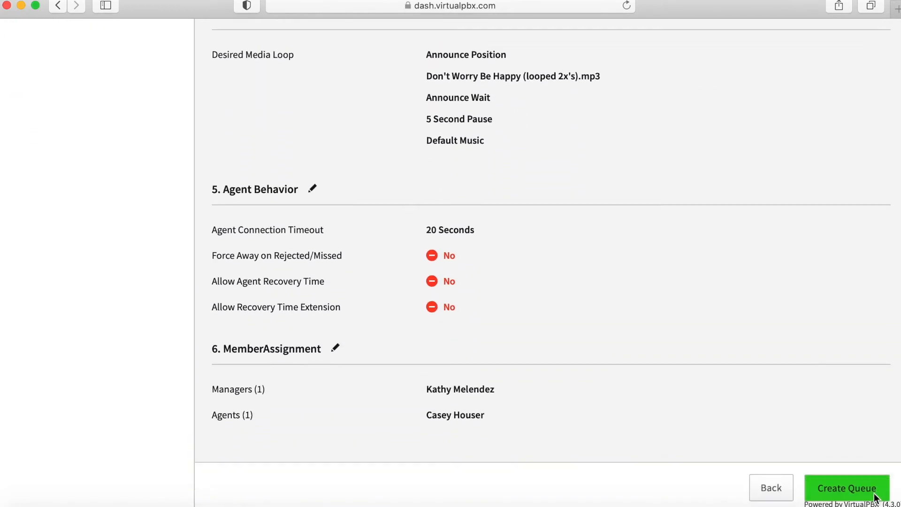
click(859, 498)
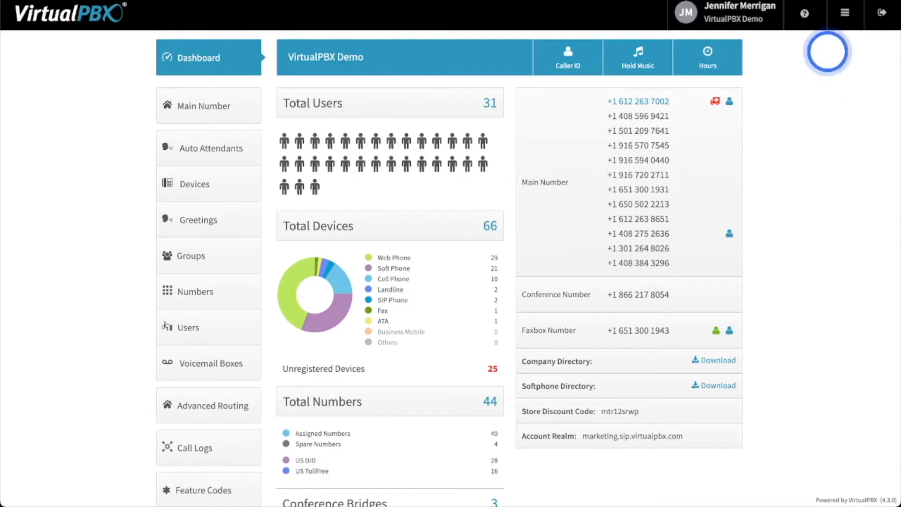
Step: Open ACD Queues Pro, begin an agent session and mark the status as Ready
click(843, 13)
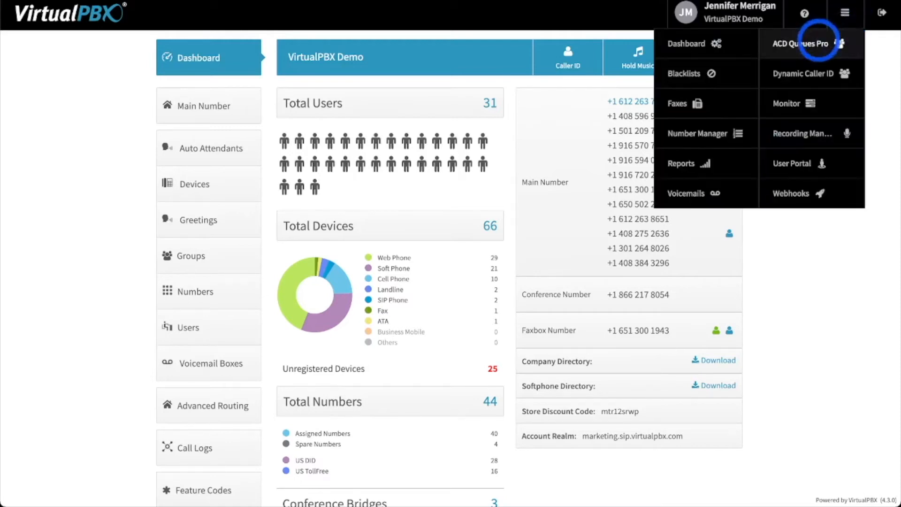
click(818, 41)
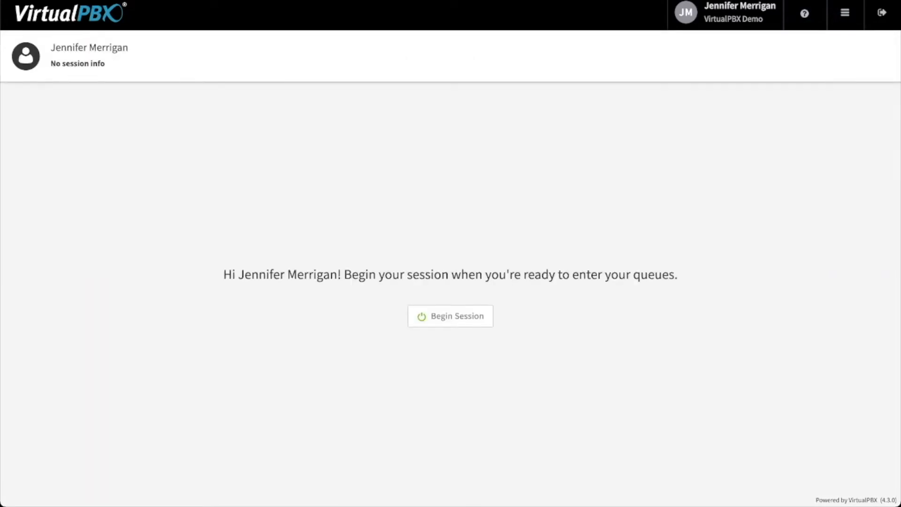
click(472, 314)
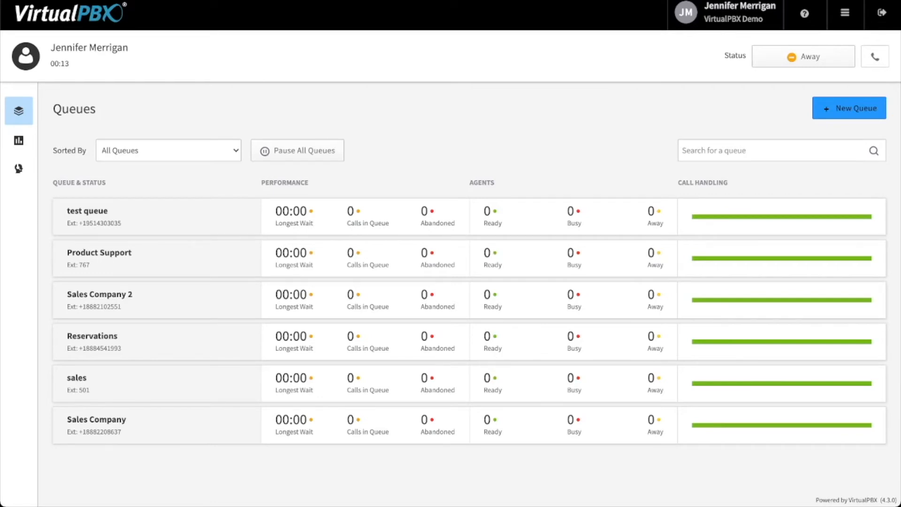
click(792, 56)
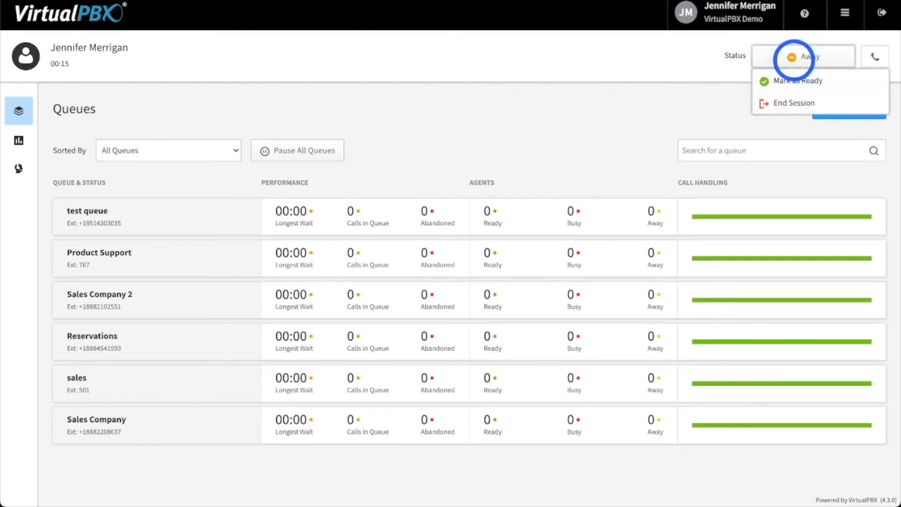
click(795, 80)
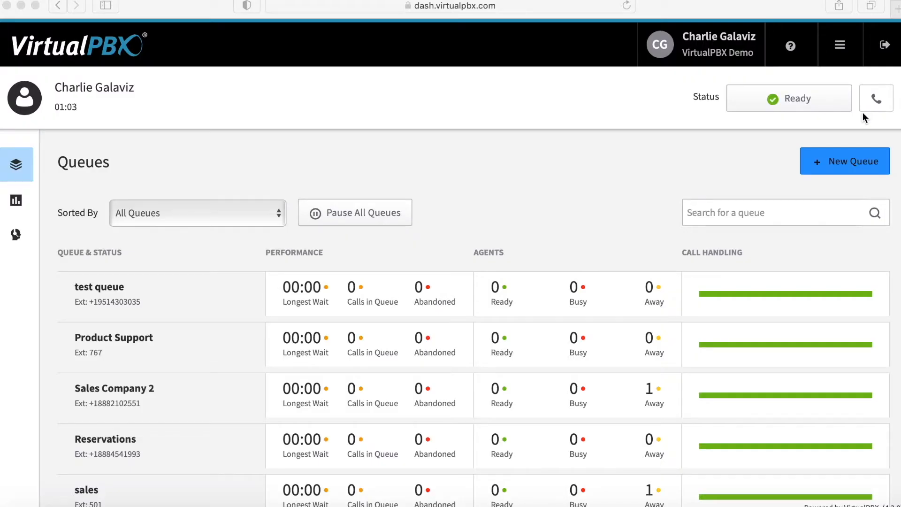
Step: Set the agent's softphone as the default answering device for queue calls
click(874, 99)
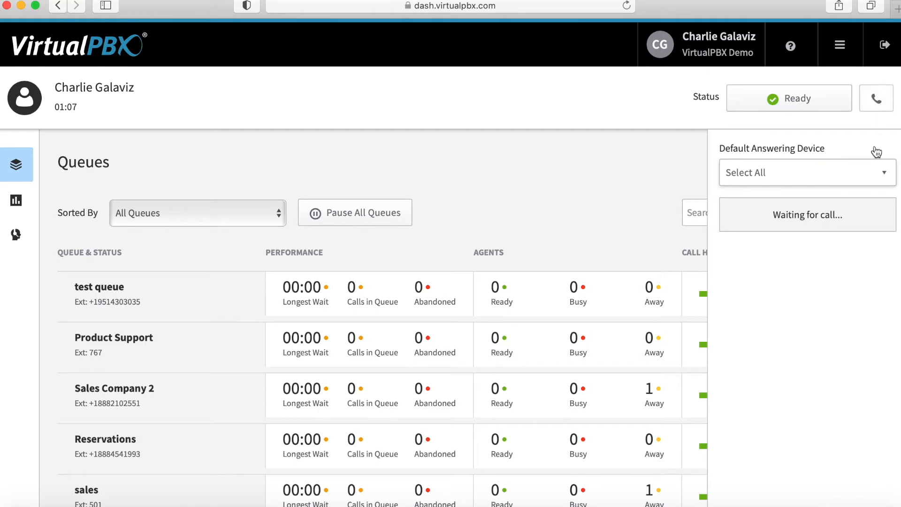
click(877, 173)
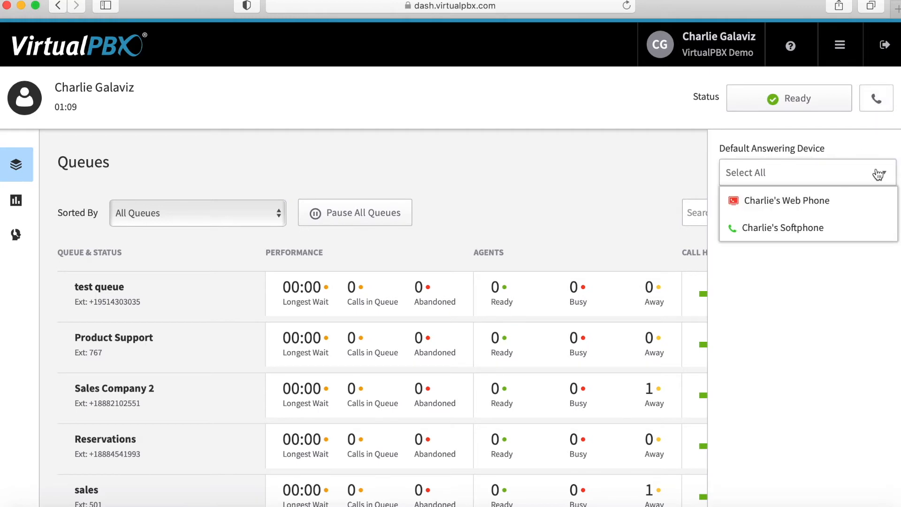
click(847, 229)
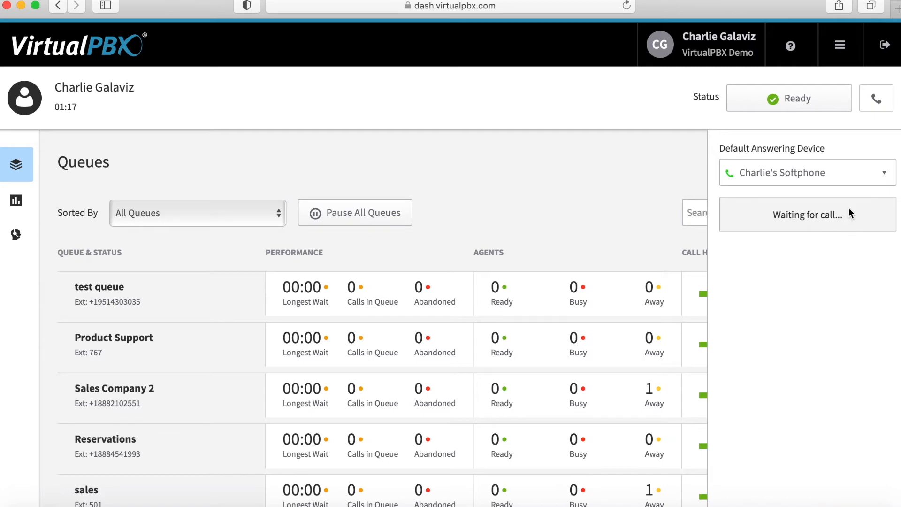
click(875, 99)
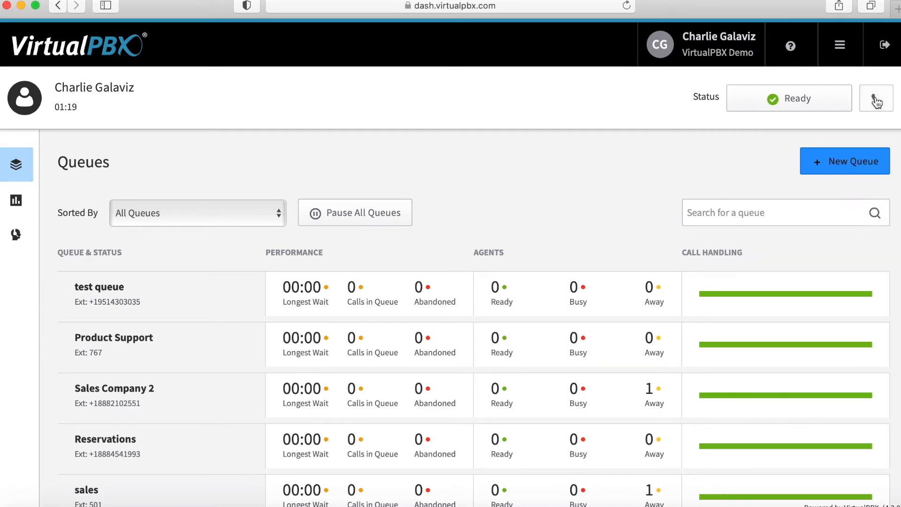
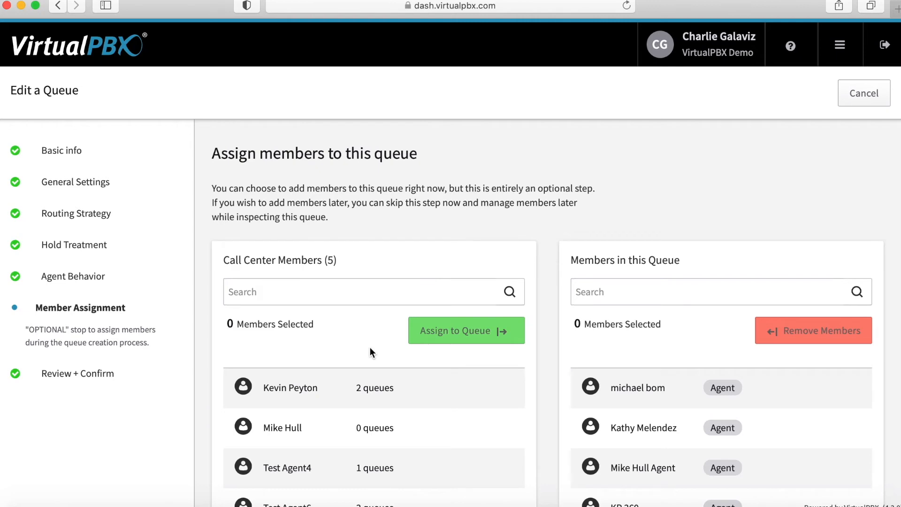
Step: Keep the edited queue's current member assignments, go through the review page and confirm the queue
scroll(368, 344, down, 5)
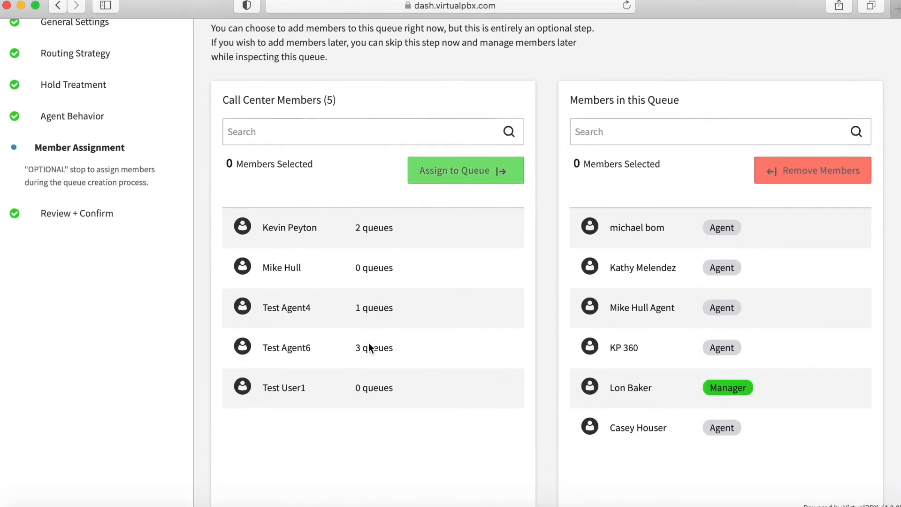
scroll(368, 344, down, 3)
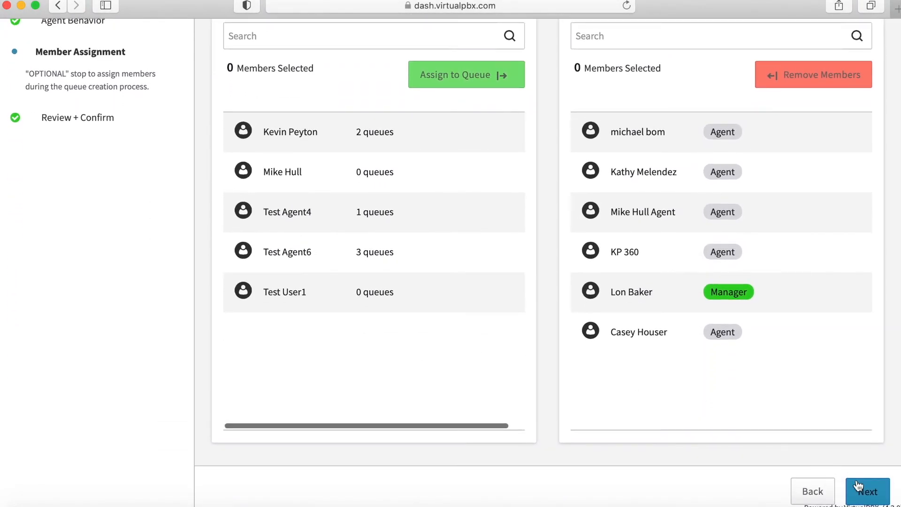
click(862, 486)
scroll(863, 488, down, 10)
scroll(861, 485, down, 6)
click(864, 495)
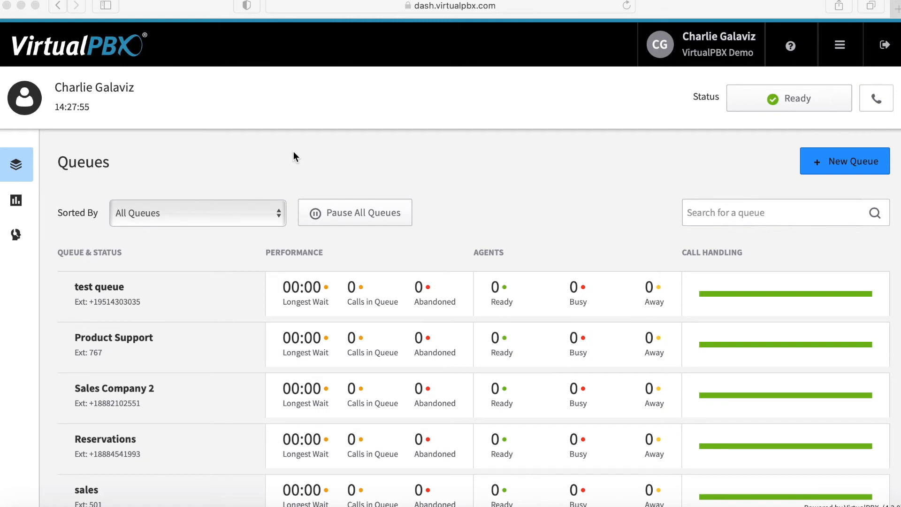
Step: Open the Call Center Members list and view Member Management with the 2600hz Engineer user selected, returning to the list without adding it
click(17, 237)
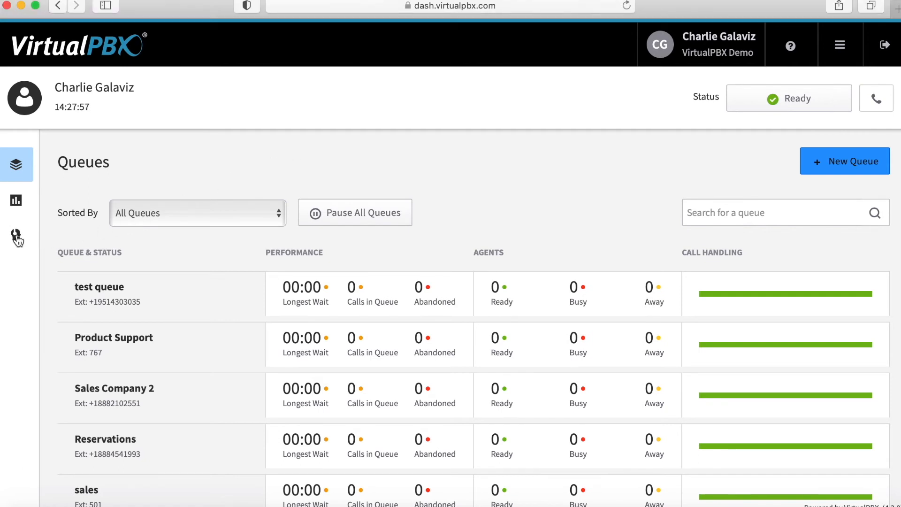
click(18, 238)
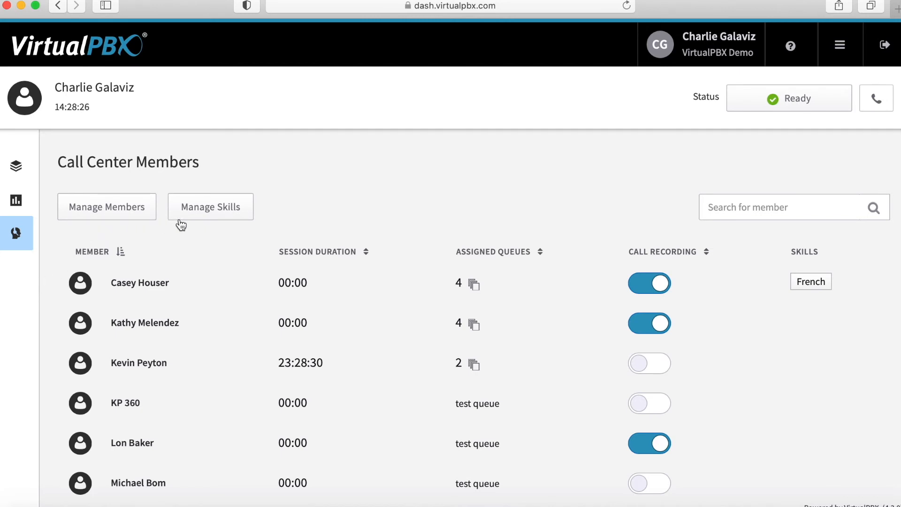
click(141, 218)
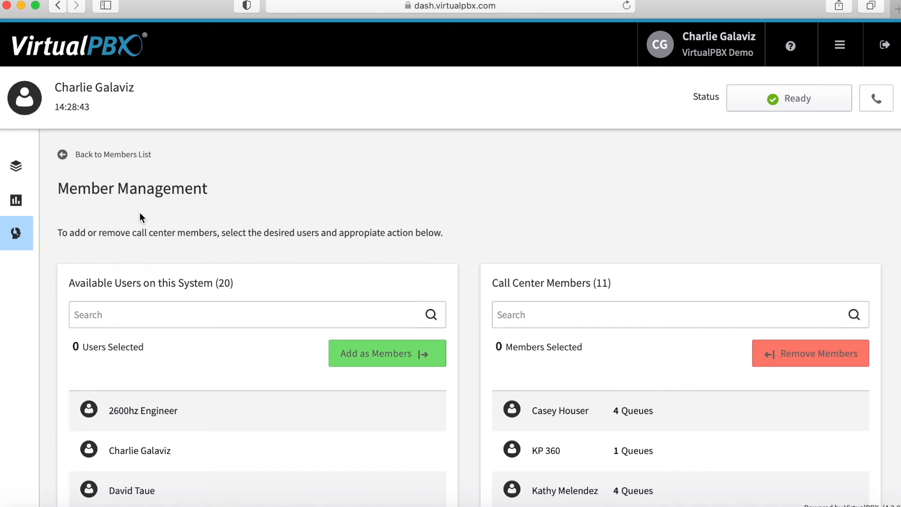
click(214, 417)
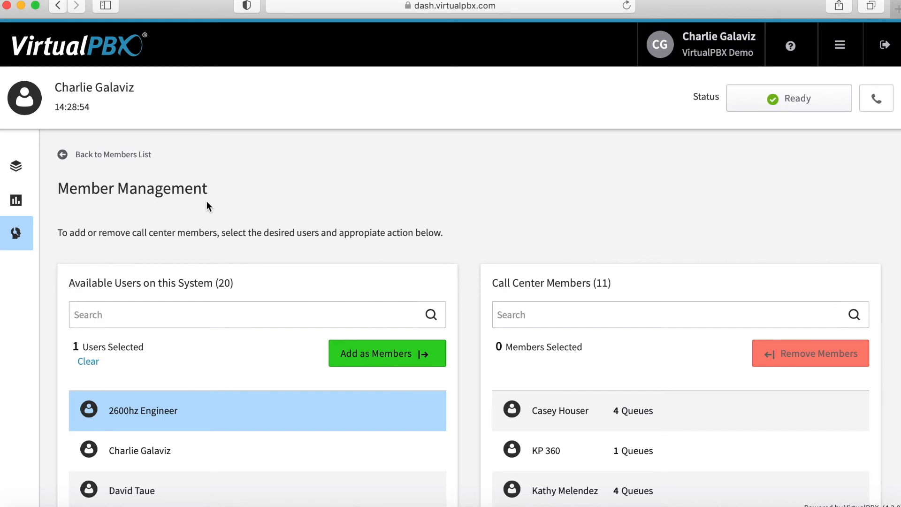
click(16, 233)
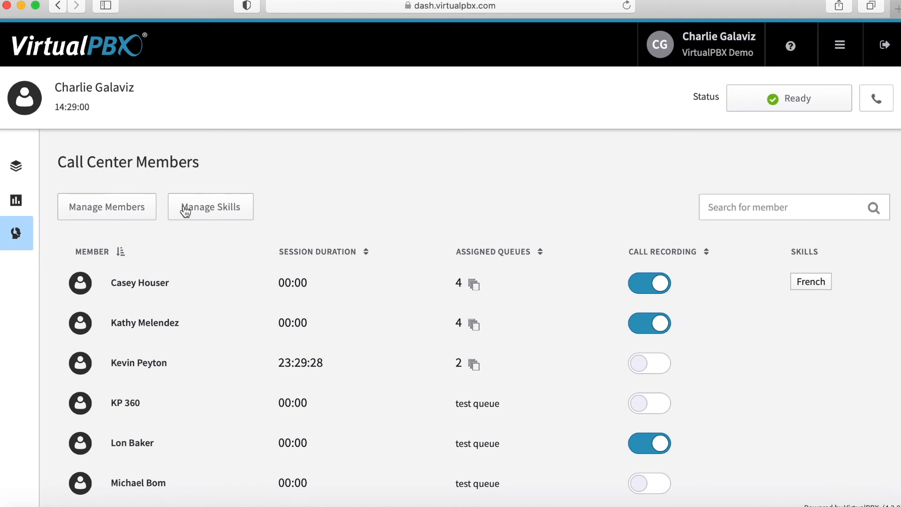
Step: Open Manage Skills and try to add a Spanish skill to the first listed member
click(181, 209)
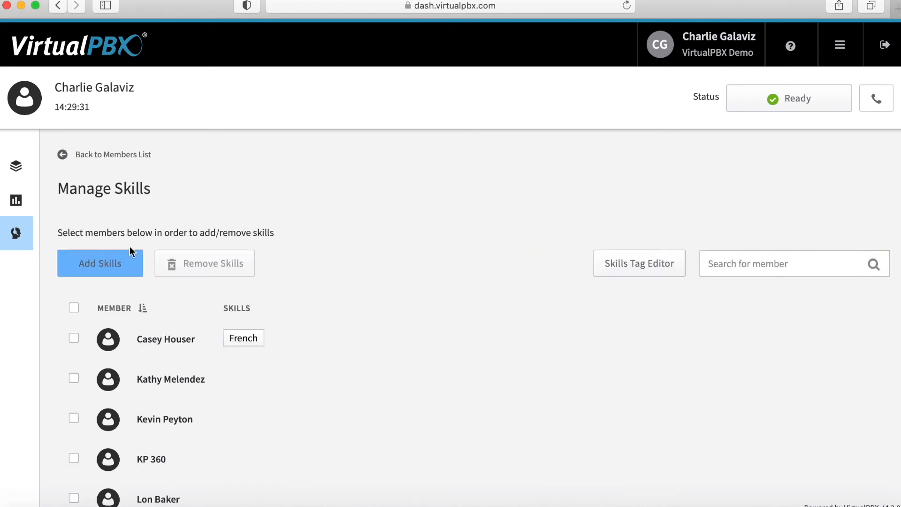
click(74, 339)
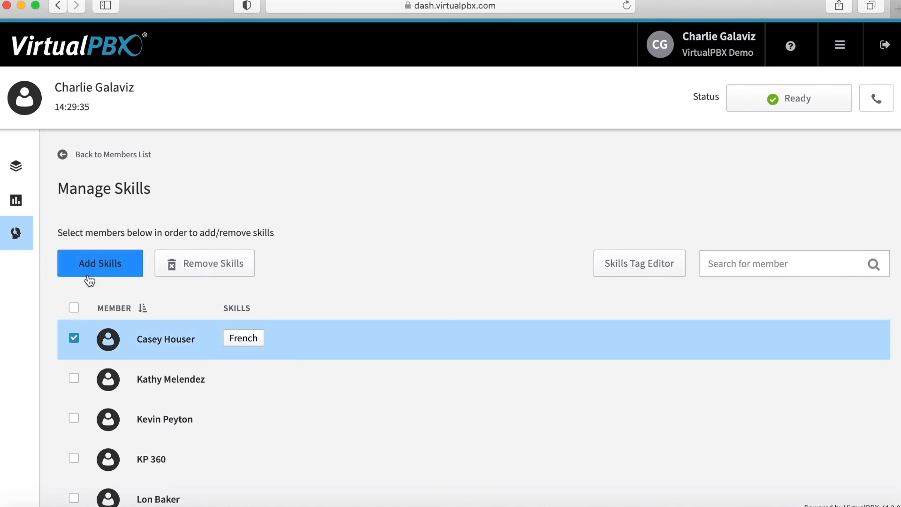
click(94, 266)
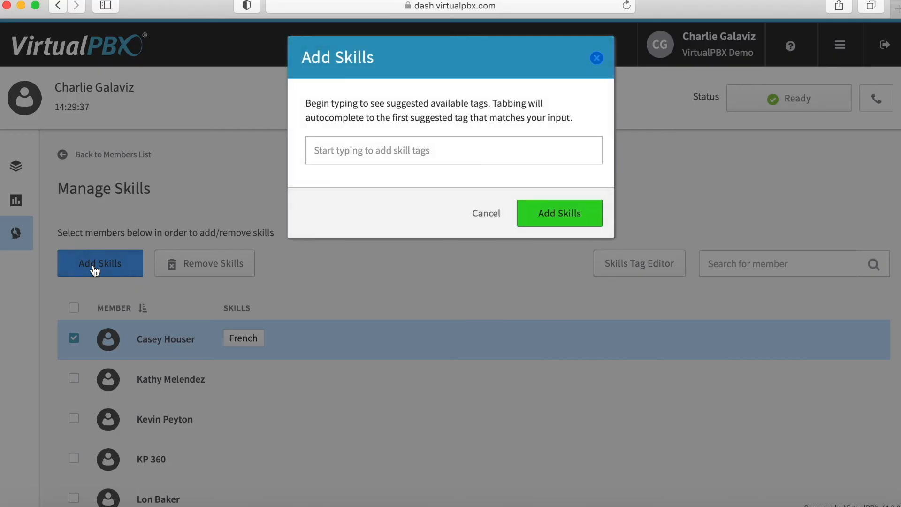
text(span)
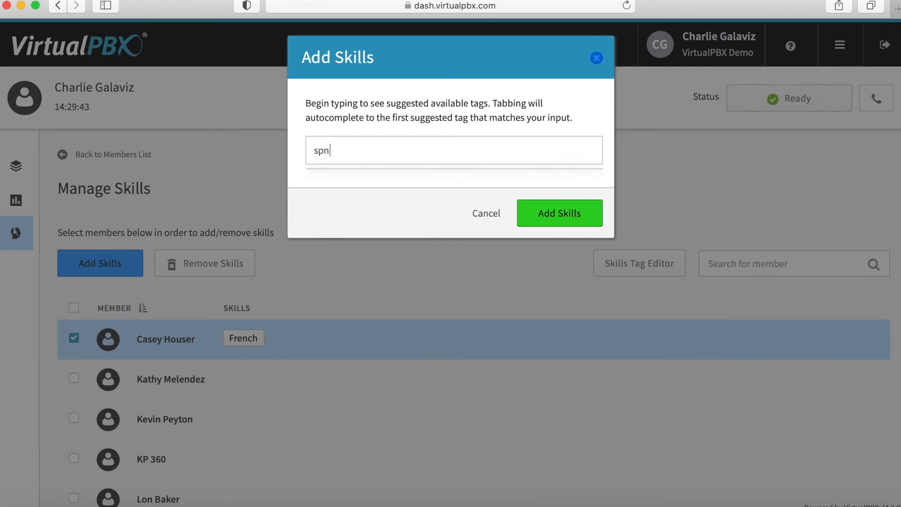
text(ish)
click(495, 224)
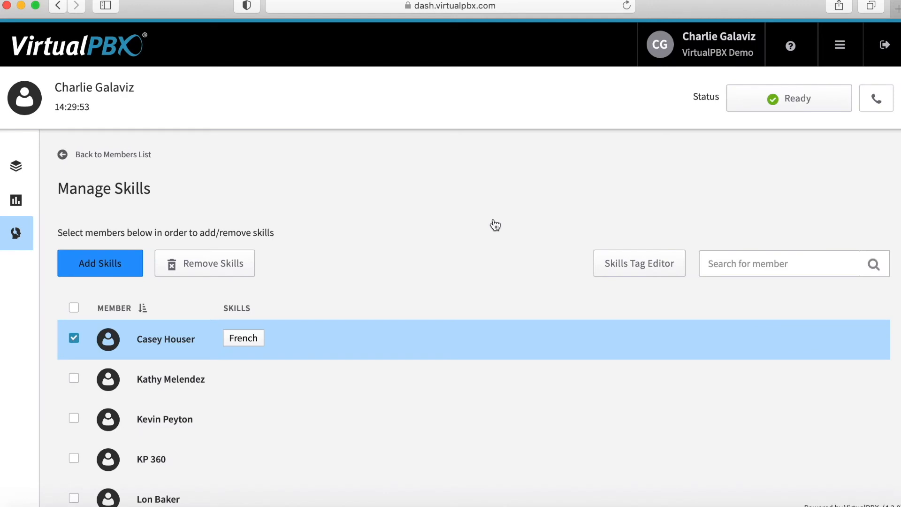
Step: Start a new skill tag named Spanish in the Skills Tag Editor
click(610, 261)
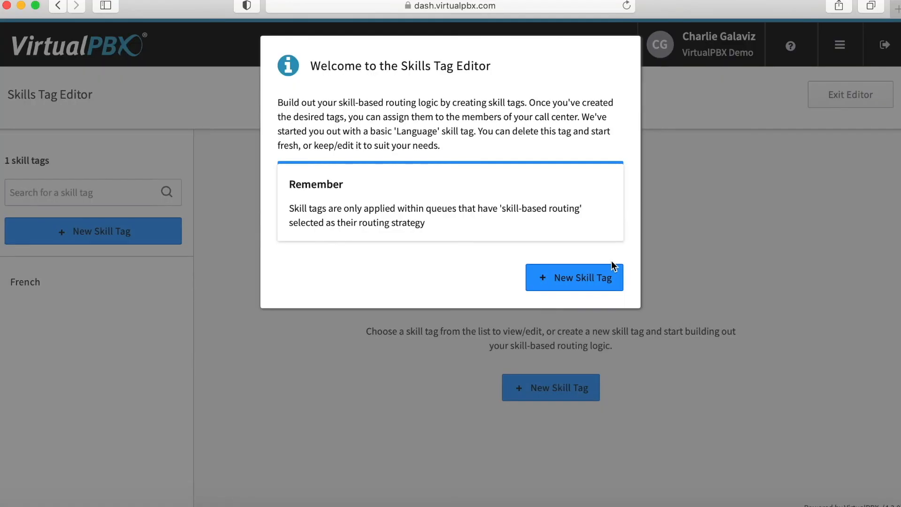
click(584, 288)
click(491, 168)
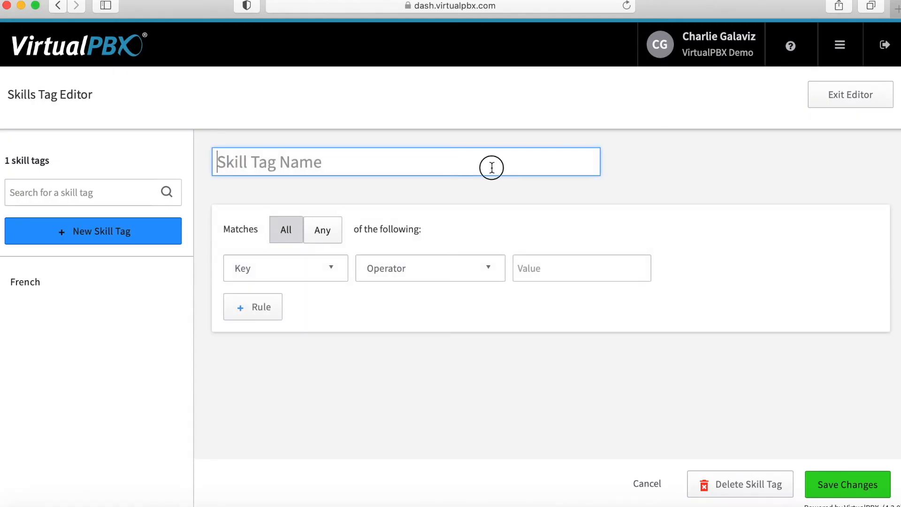
text(Spanish)
Step: Add a rule to the Spanish tag matching Caller ID Number starts_with +52, save the tag and exit the editor
click(336, 270)
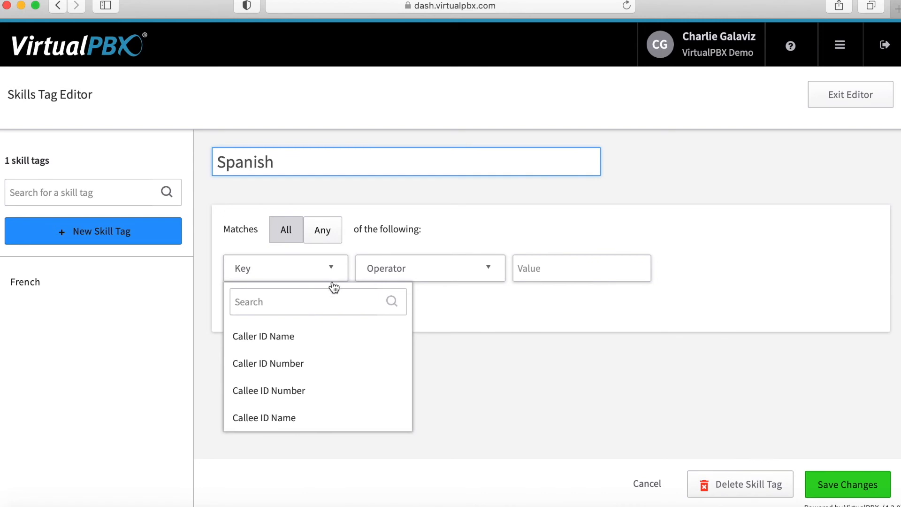
click(321, 364)
click(469, 270)
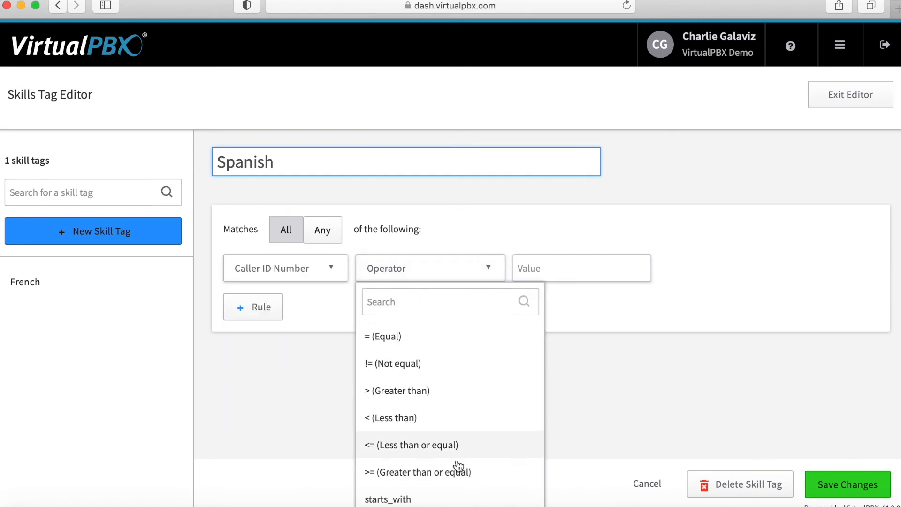
click(457, 500)
click(555, 269)
text(+52)
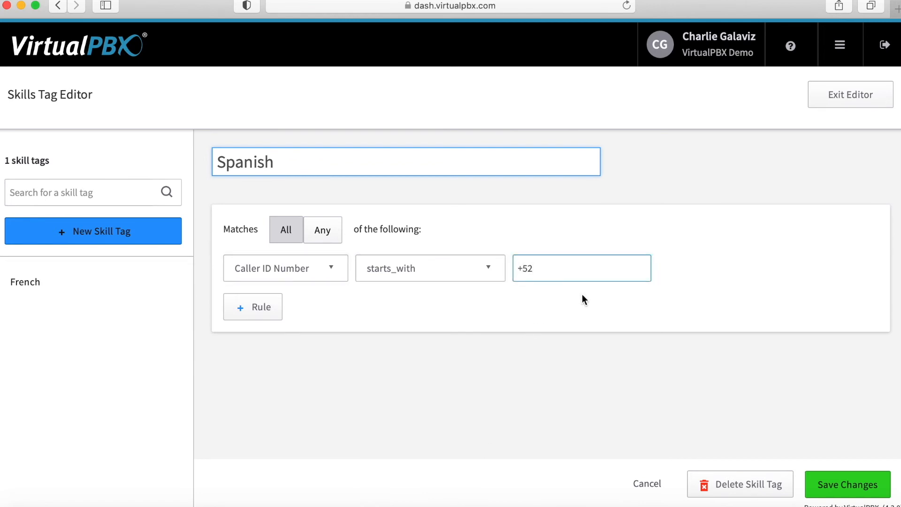
click(835, 488)
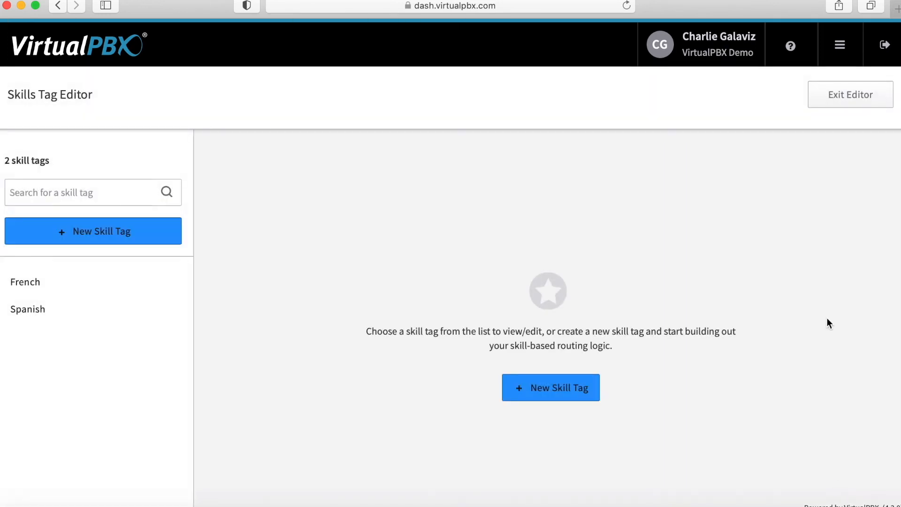
click(832, 92)
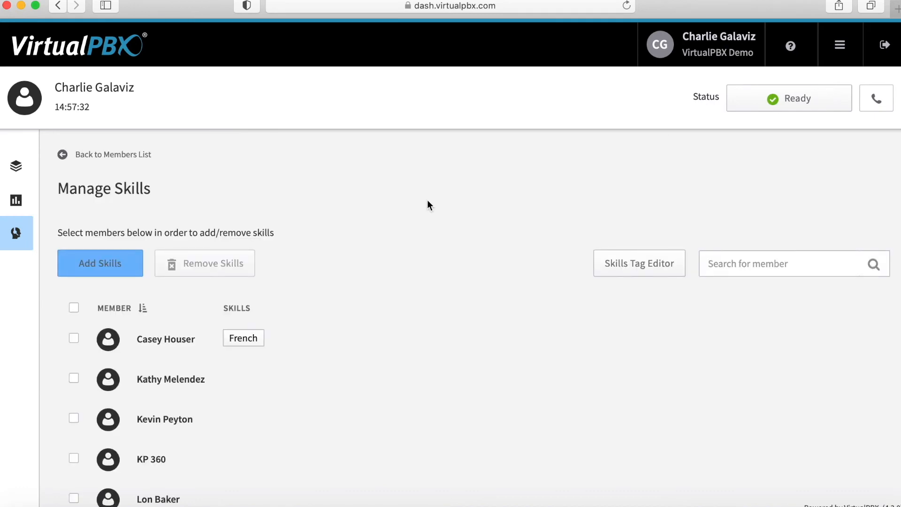
Step: Add the Spanish skill to the first listed member in Manage Skills
click(74, 340)
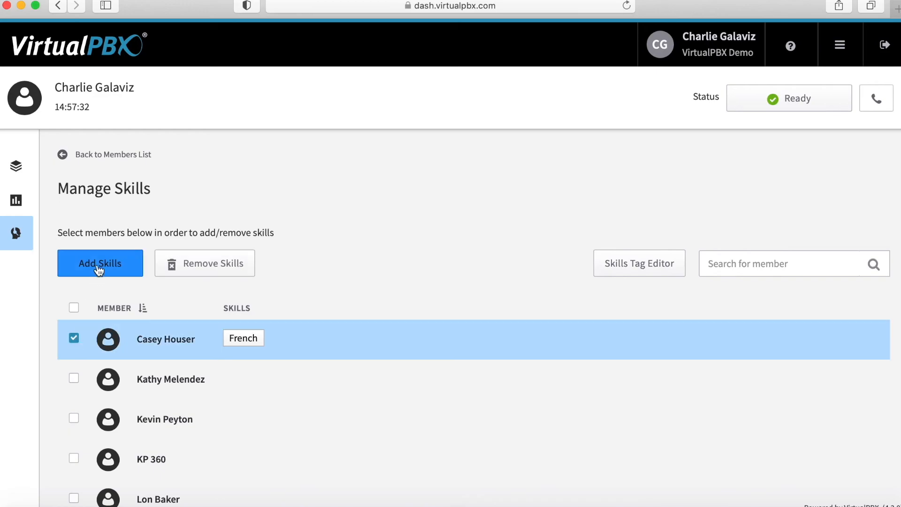
click(96, 266)
text(spani)
click(353, 190)
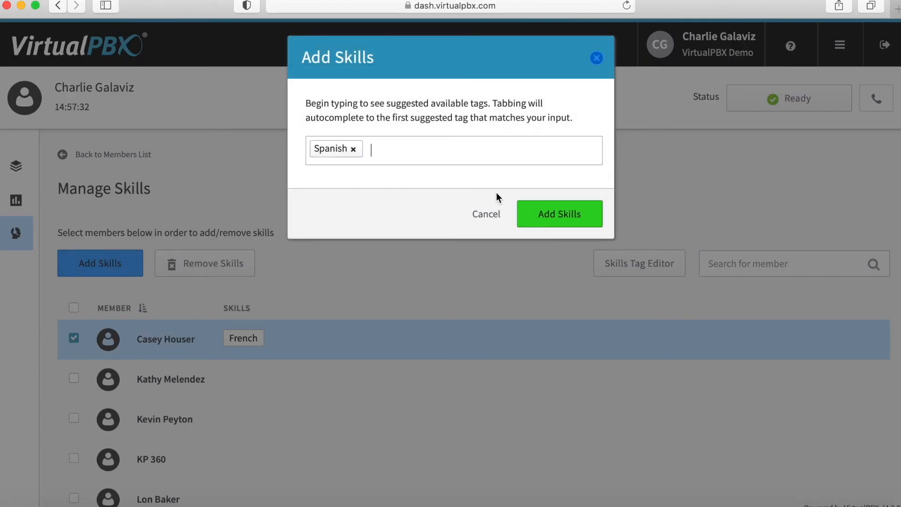
click(534, 220)
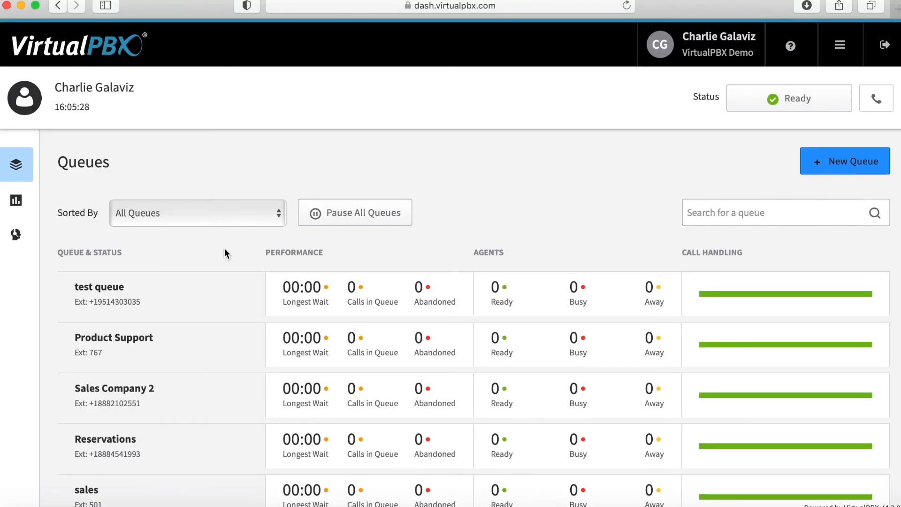
Step: View the Performance page's agent, queue and duration choices, keeping the first listed agent, Product Support and Current Session
click(16, 204)
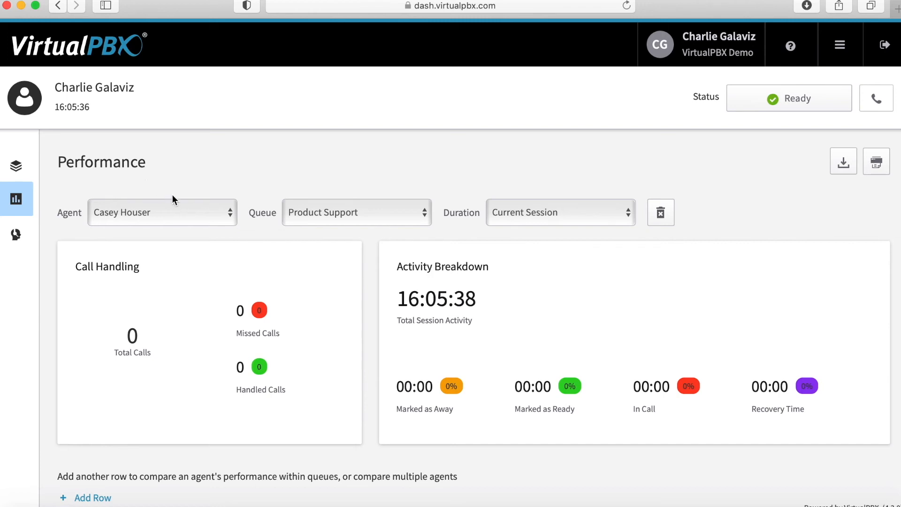
click(210, 217)
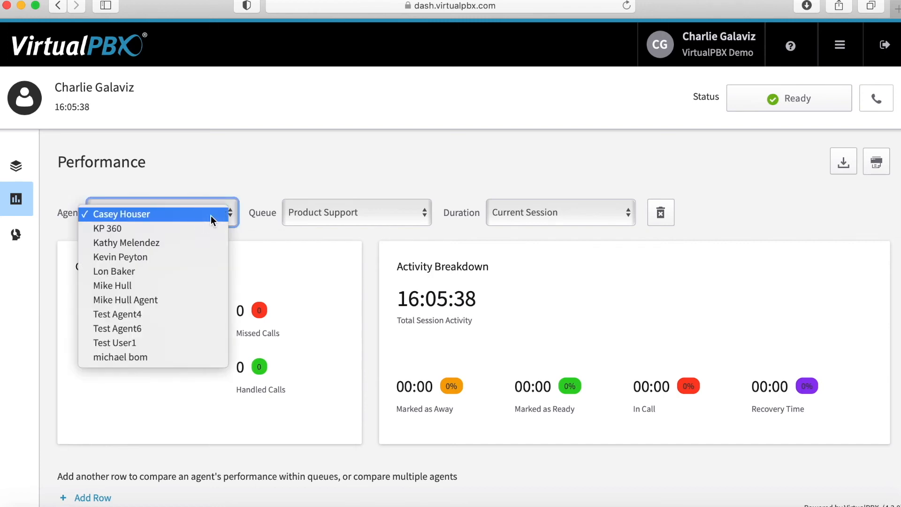
click(211, 216)
click(398, 217)
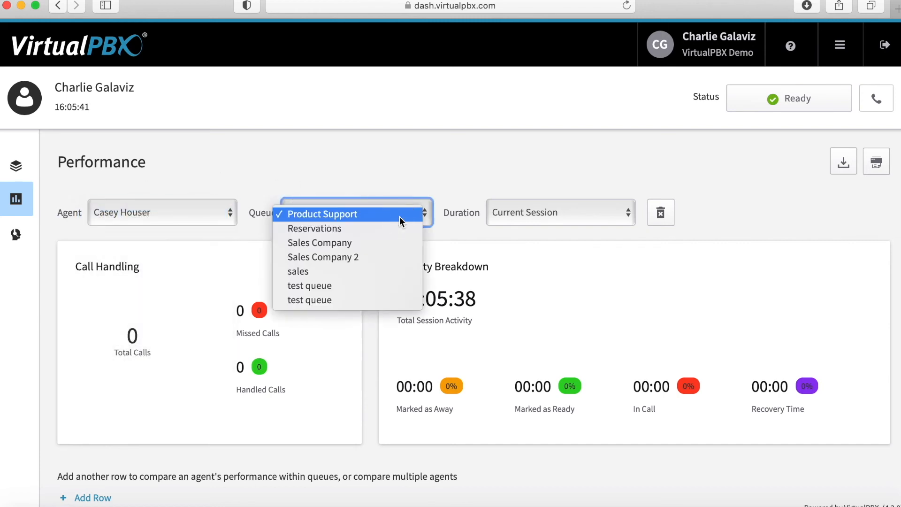
click(408, 183)
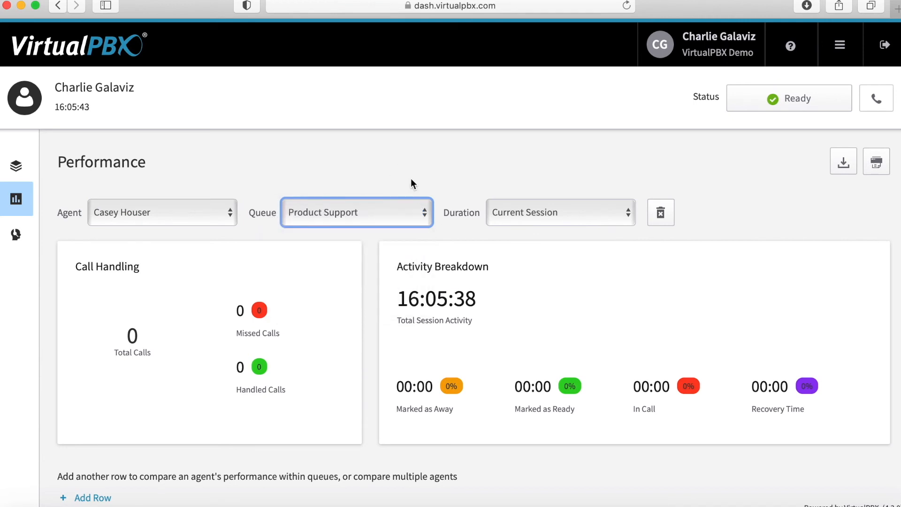
click(599, 217)
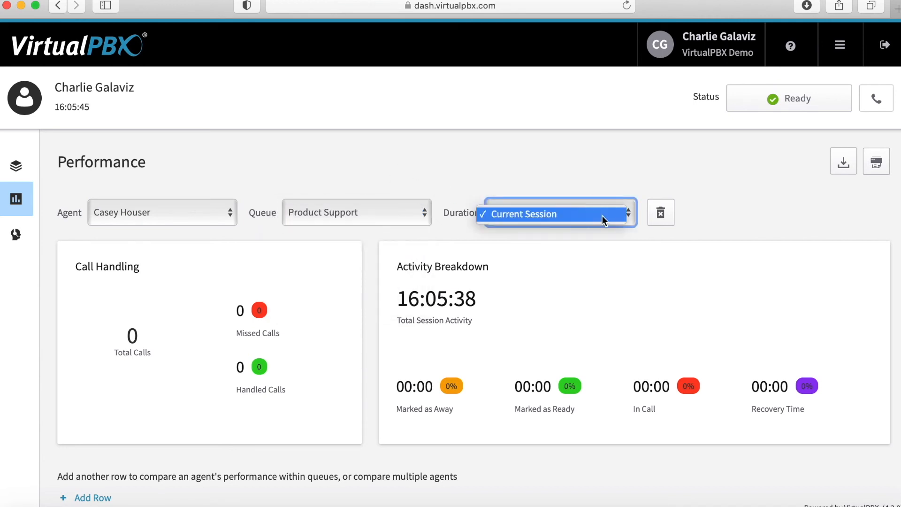
click(602, 215)
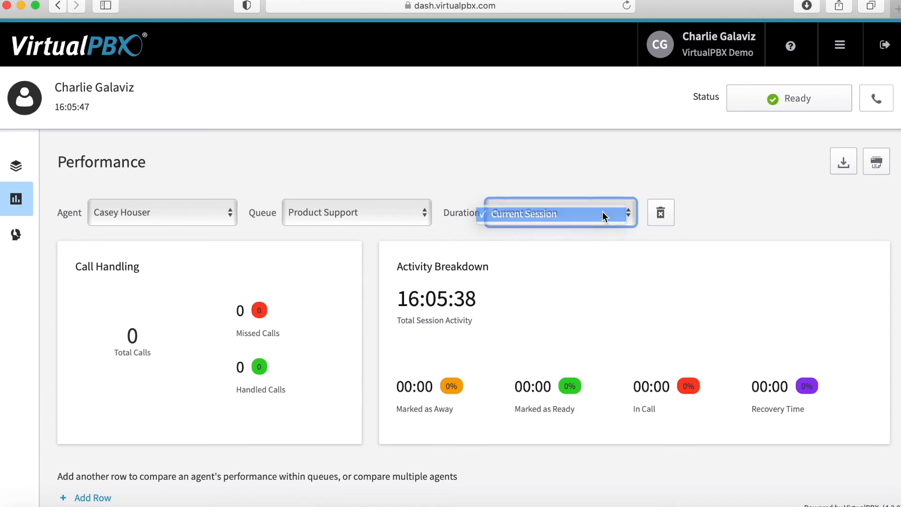
click(595, 164)
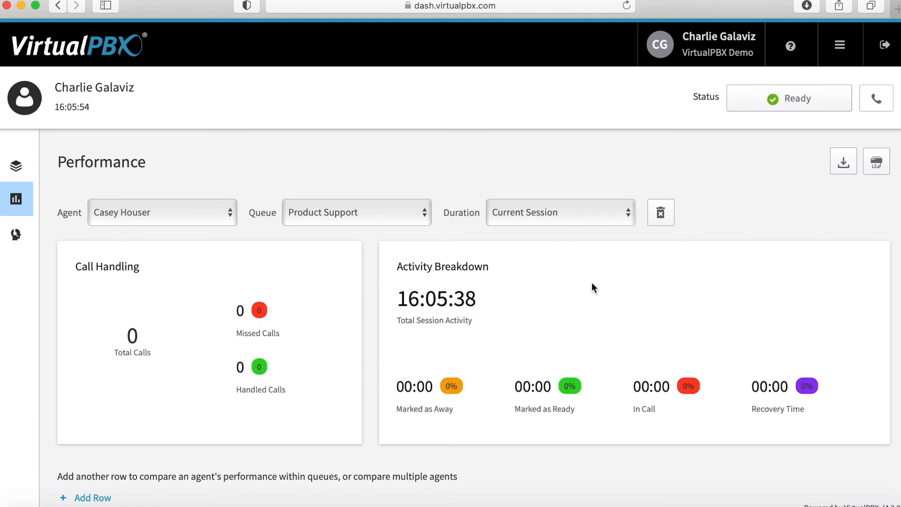
Step: Add another row to the Performance page for comparing agents or queues, and review its call handling and activity breakdown
scroll(592, 283, down, 2)
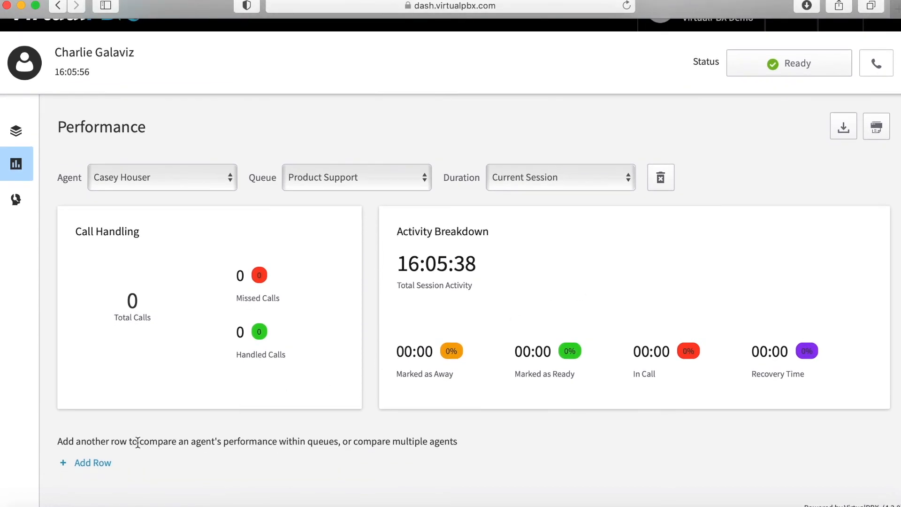
click(101, 463)
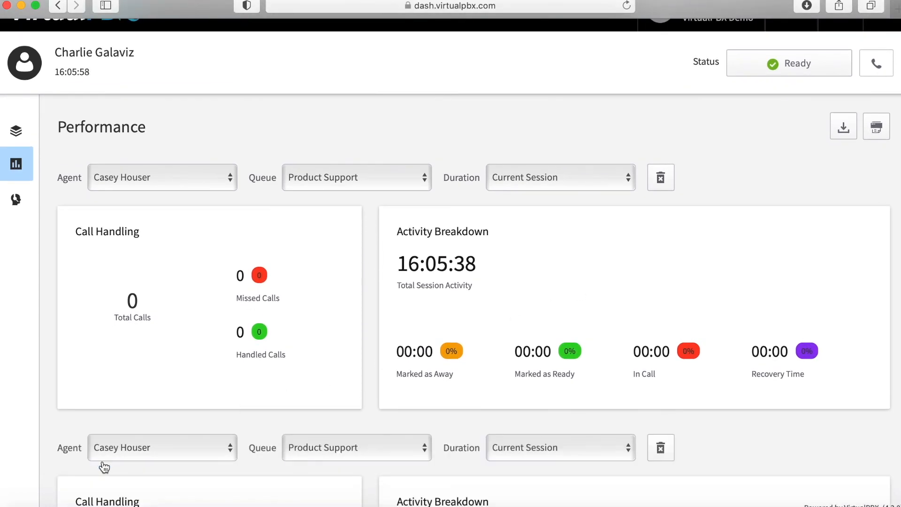
scroll(103, 461, down, 5)
scroll(102, 459, down, 4)
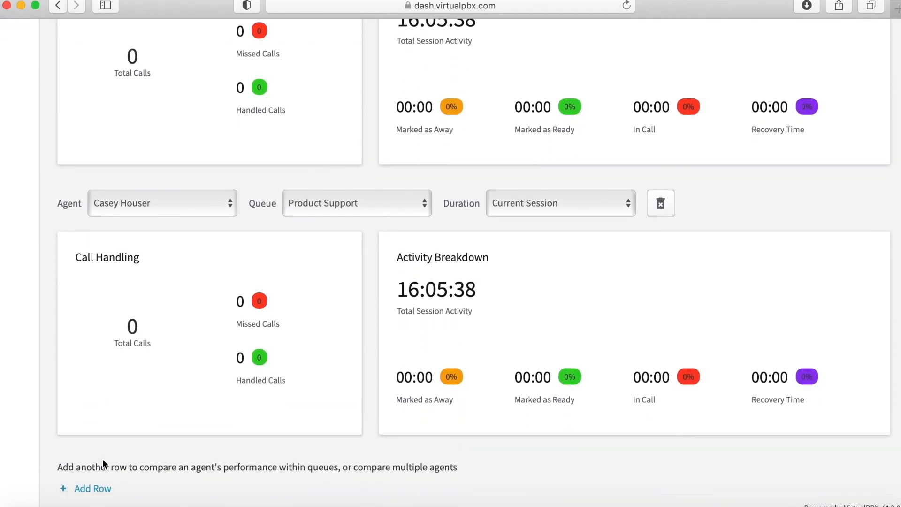
scroll(102, 459, up, 10)
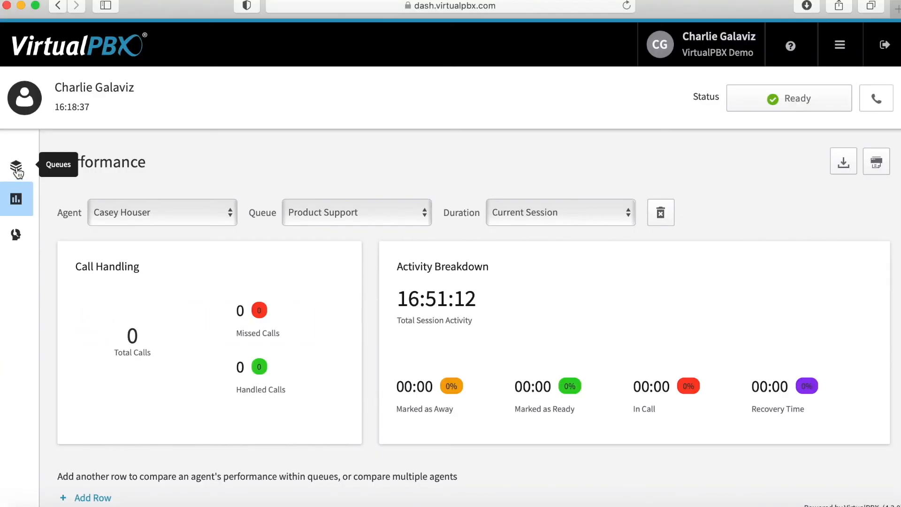
Step: Check the sorting options of the Queues list, keeping All Queues, and open the details of the first-listed test queue
click(16, 167)
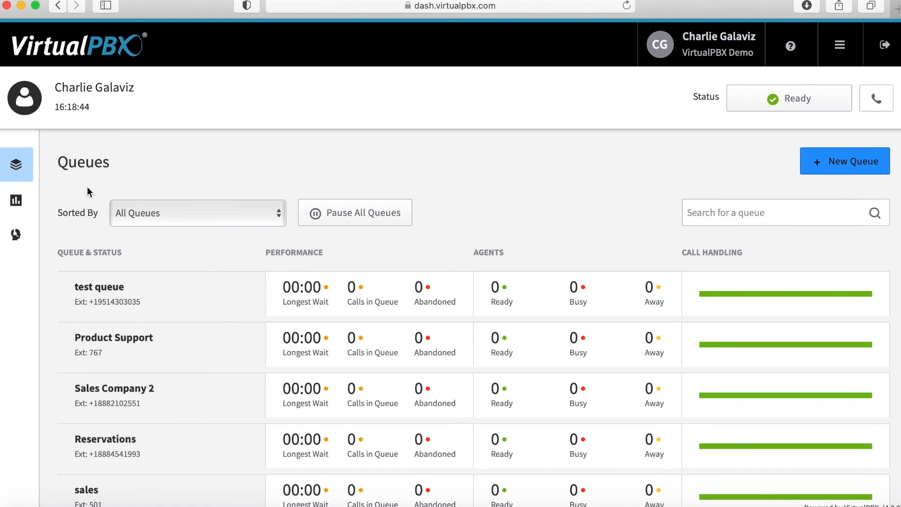
click(217, 214)
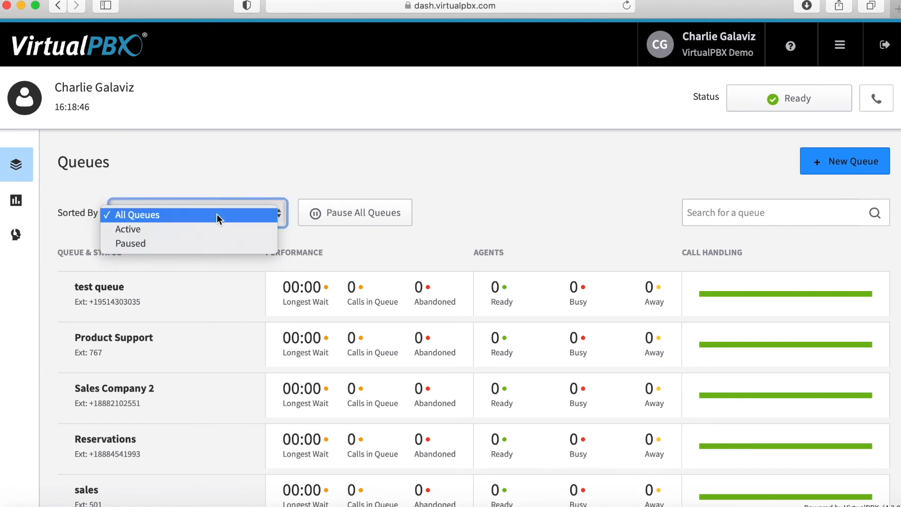
click(217, 214)
click(243, 172)
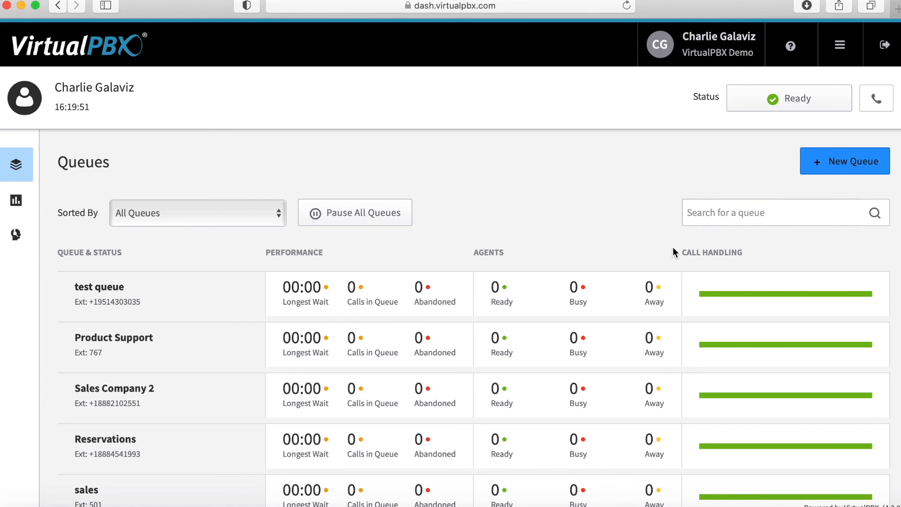
click(215, 294)
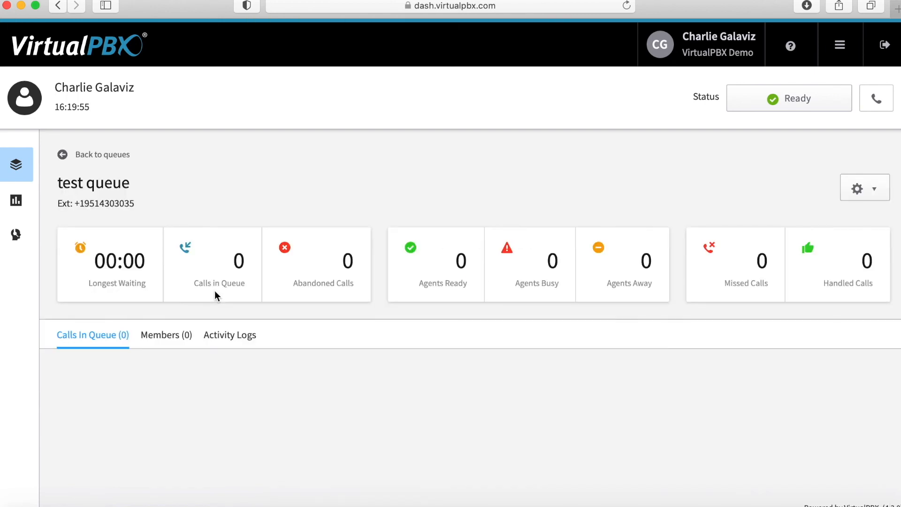